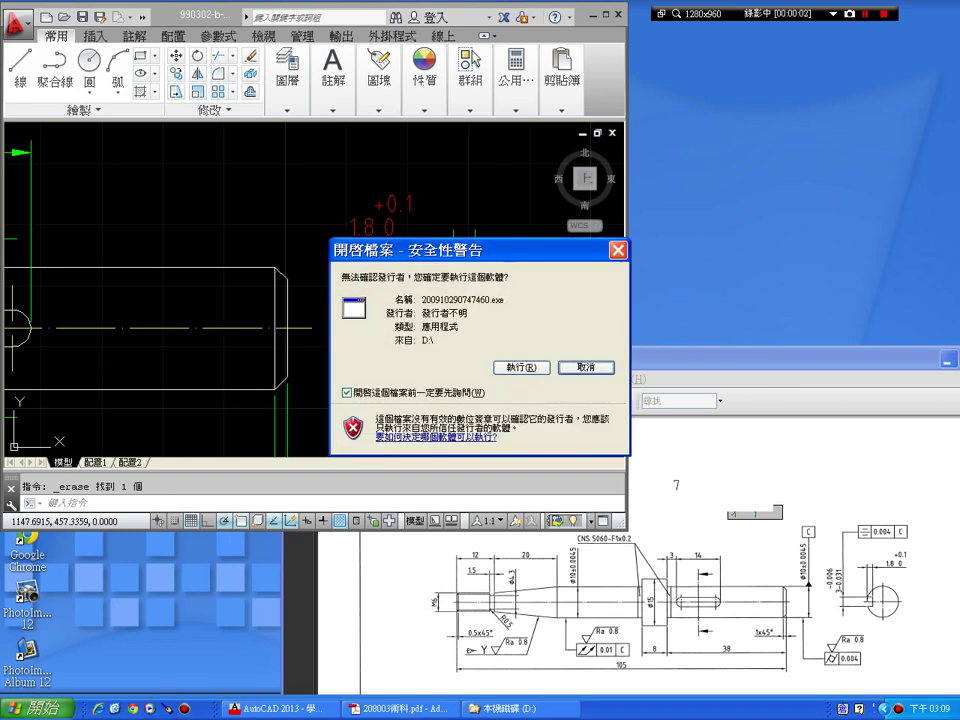
Step: Let the flagged program run, mark the CNS 5060-F1x0.2 callout with e-Pointer strokes, then clear them
mouse_move(439, 251)
left_mouse_down()
mouse_move(756, 189)
mouse_move(762, 129)
left_mouse_up()
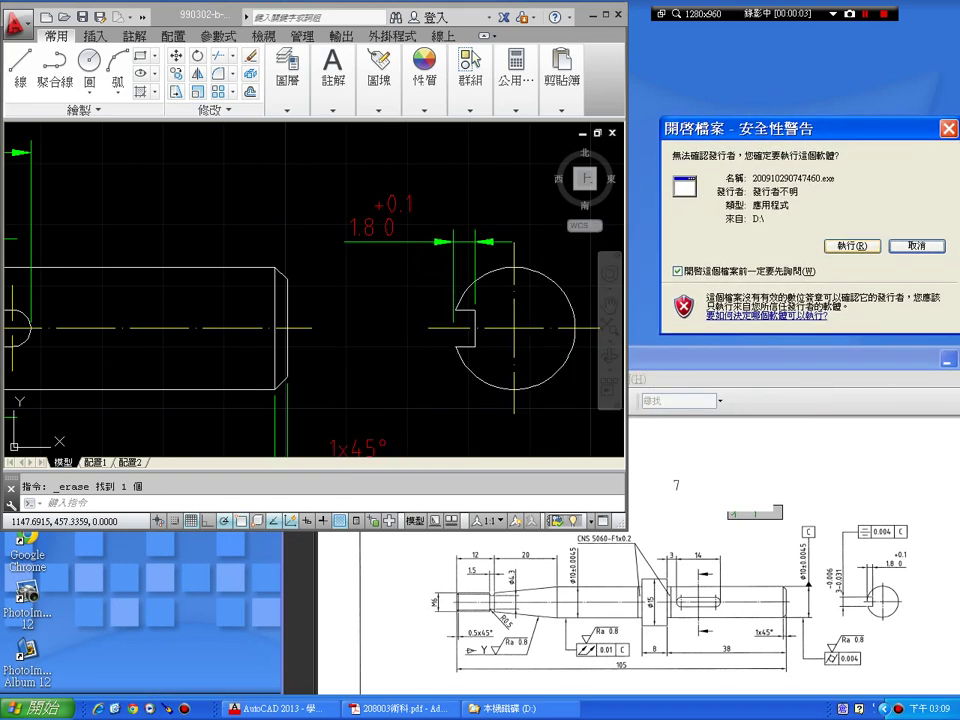
left_click(836, 249)
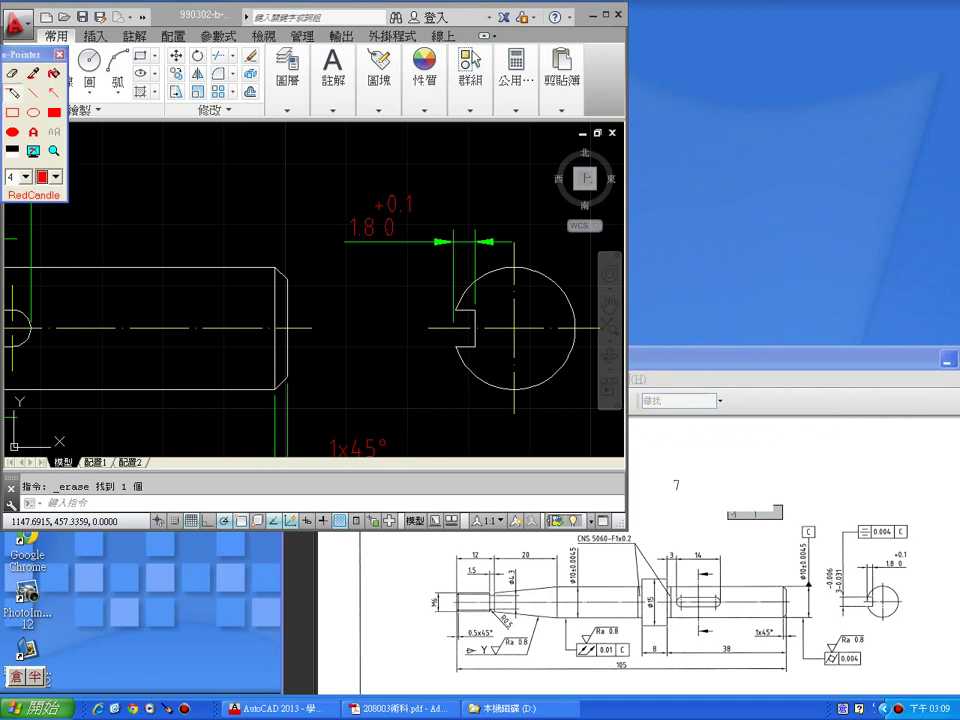
left_click_drag(680, 598, 664, 602)
mouse_move(638, 553)
left_mouse_down()
mouse_move(660, 582)
mouse_move(634, 595)
left_mouse_up()
left_click_drag(648, 545, 574, 532)
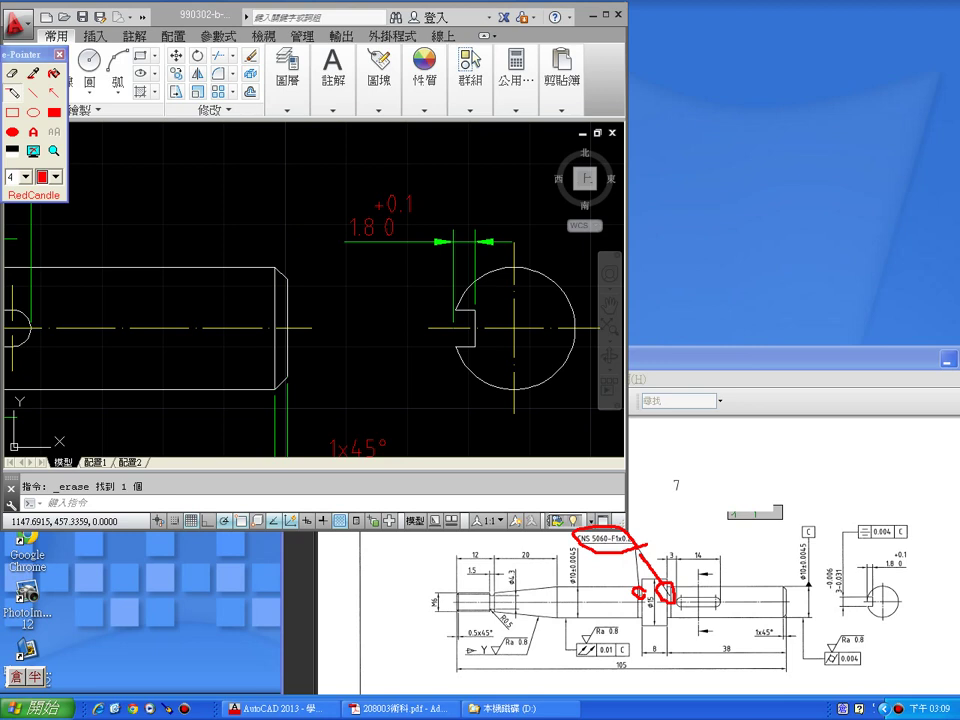
left_click(59, 54)
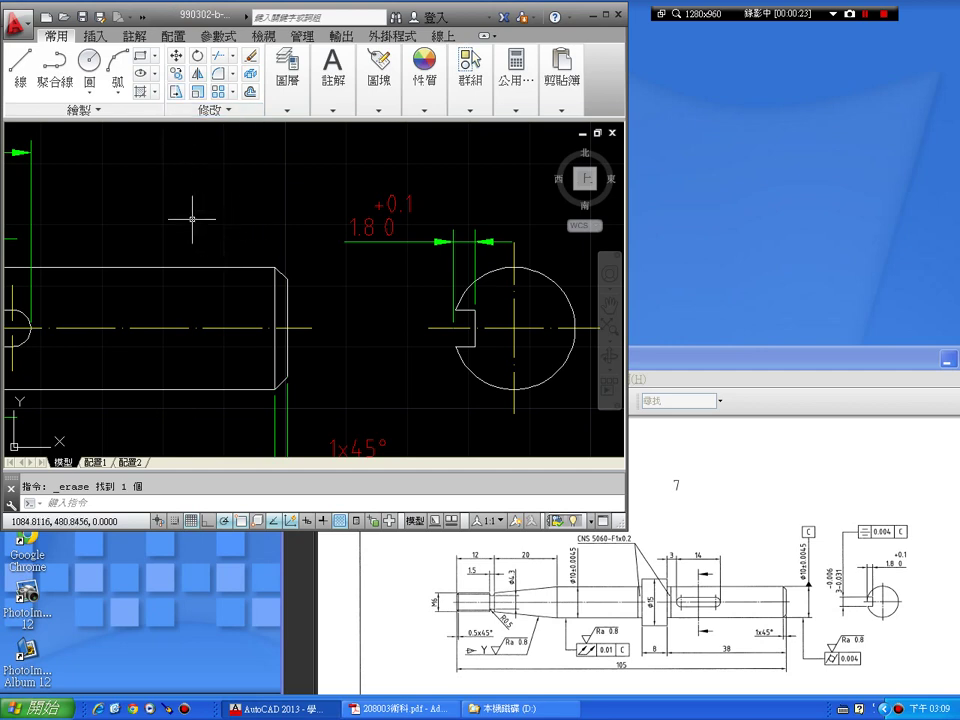
Step: With OSNAP off, place a multileader arrowed on the Φ15 collar edge, landing up-left
middle_click_drag(191, 220, 391, 242)
middle_click_drag(210, 242, 310, 242)
mouse_move(64, 215)
middle_mouse_down()
mouse_move(296, 213)
mouse_move(309, 228)
mouse_move(355, 240)
middle_mouse_up()
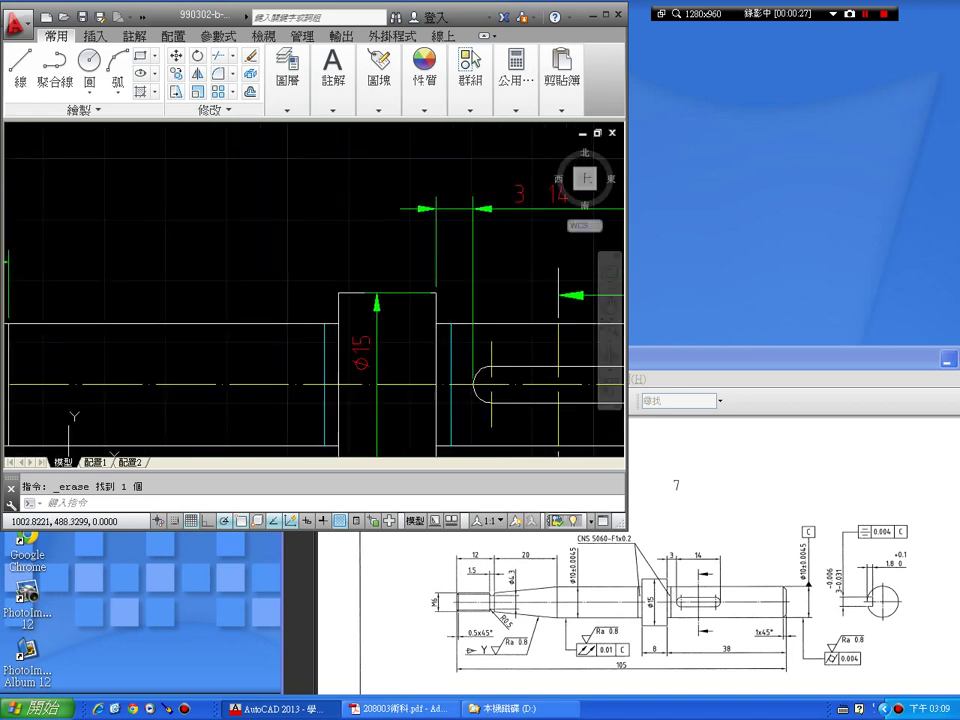
left_click(332, 109)
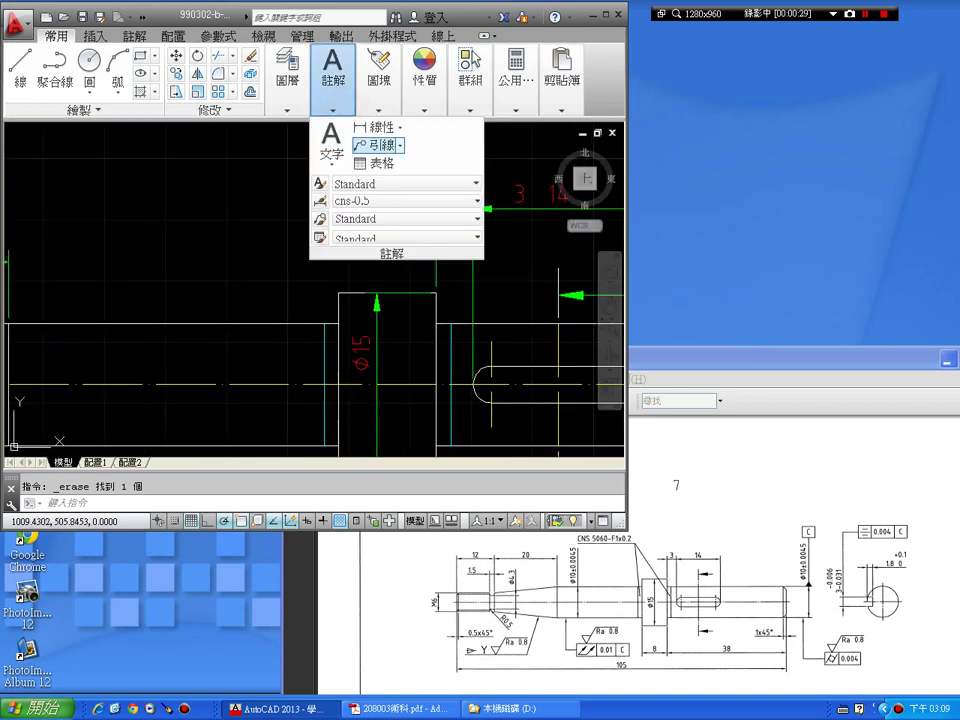
left_click(378, 145)
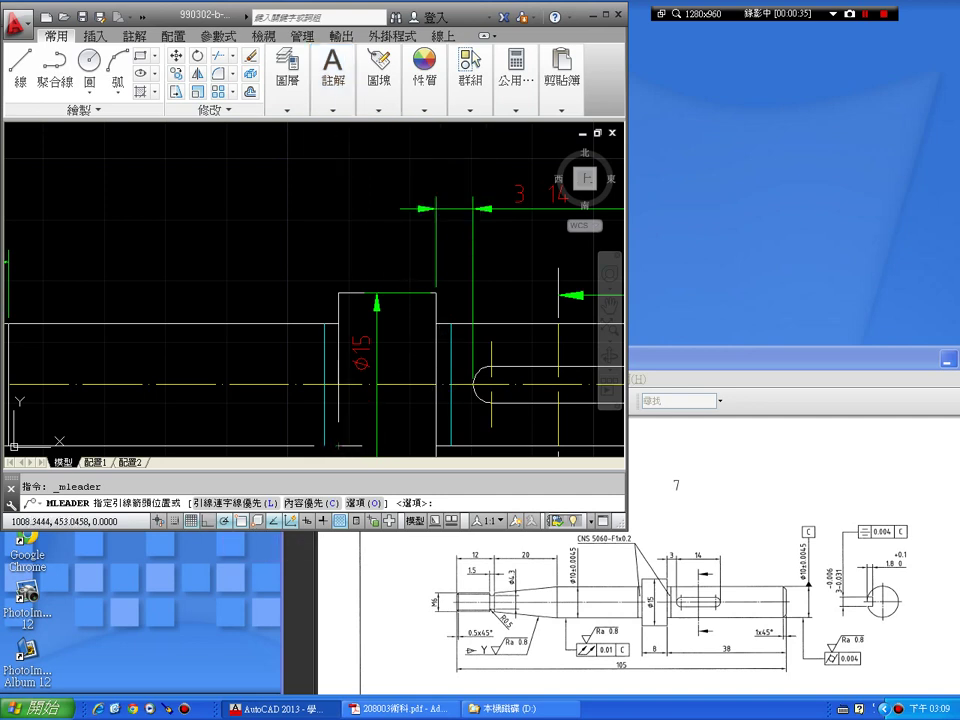
key("F3")
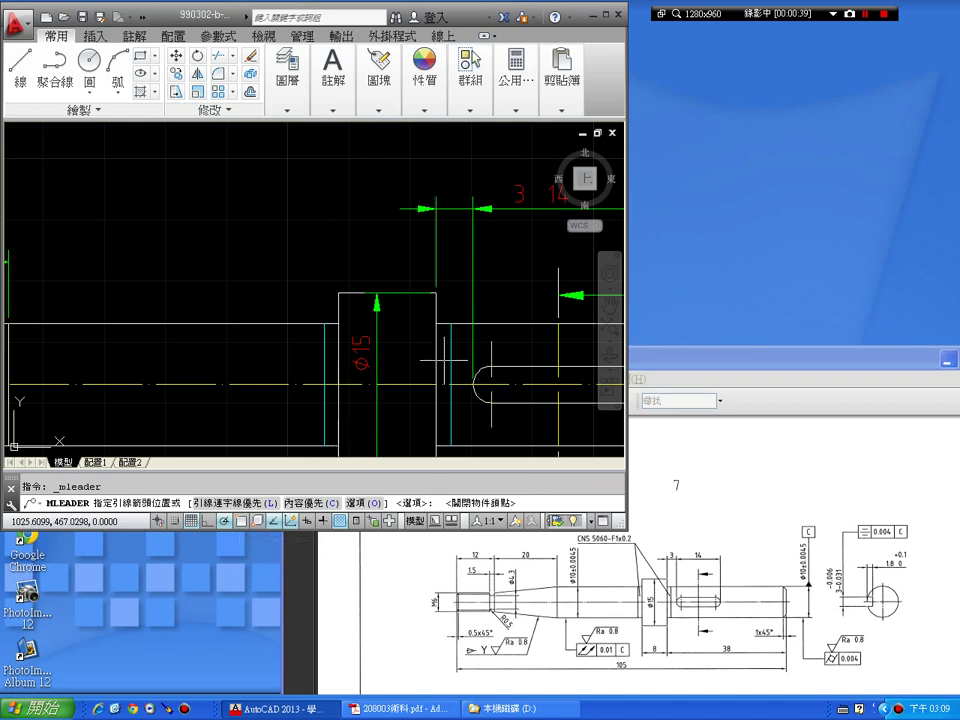
left_click(441, 357)
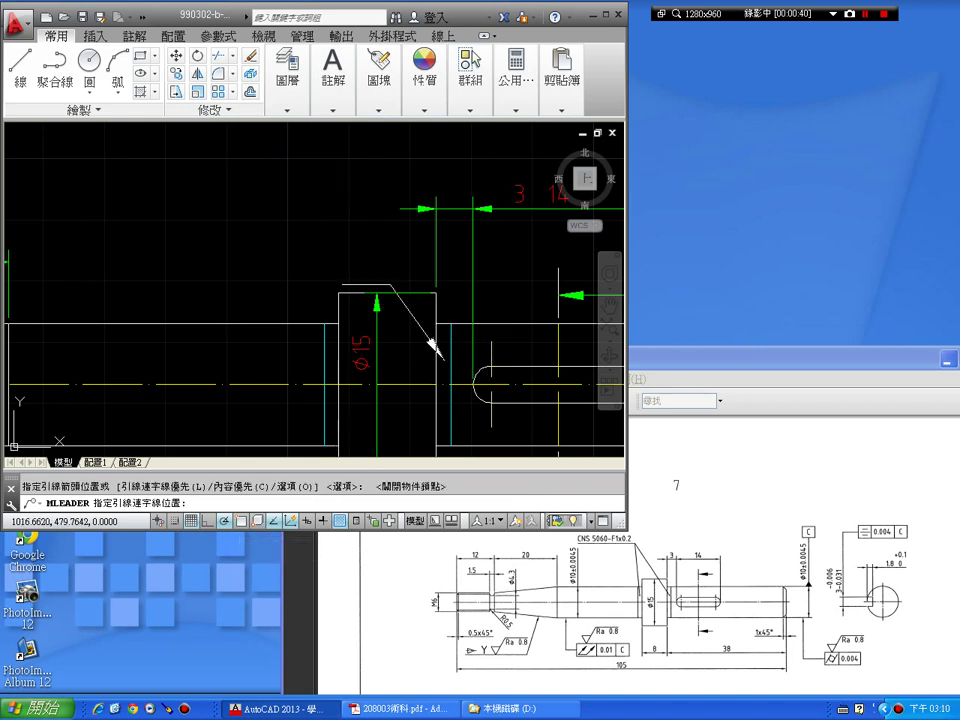
left_click(330, 190)
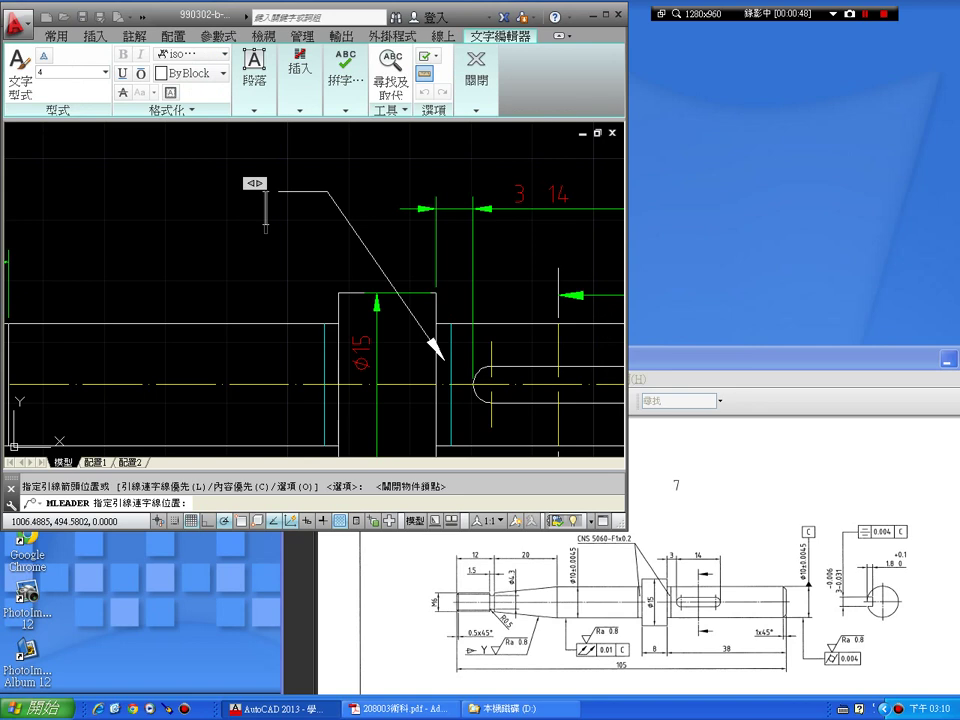
left_click(329, 190)
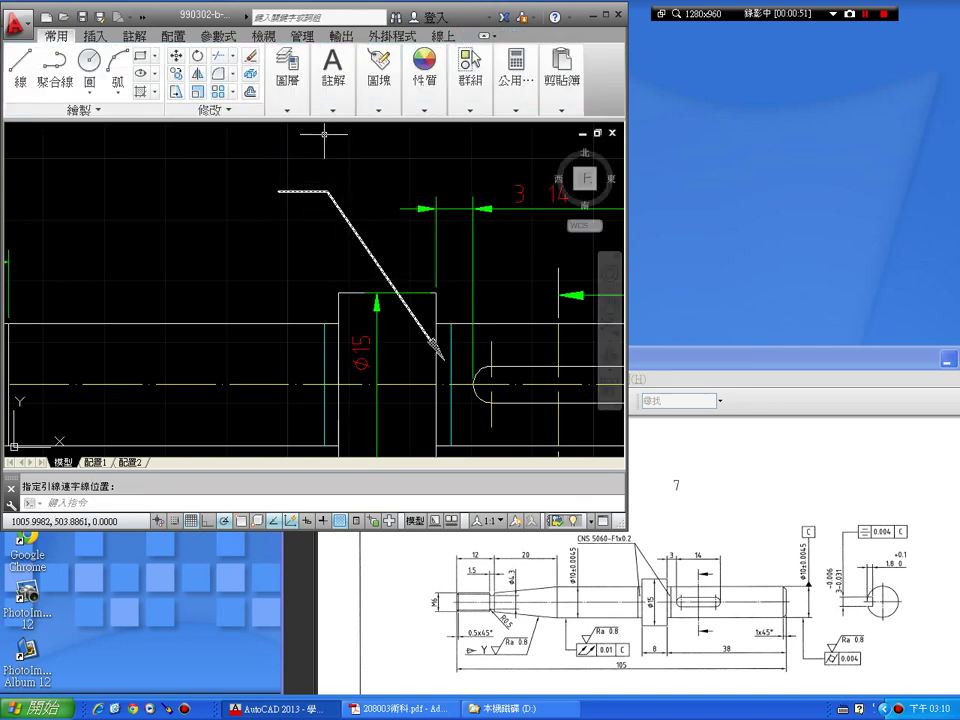
left_click(332, 90)
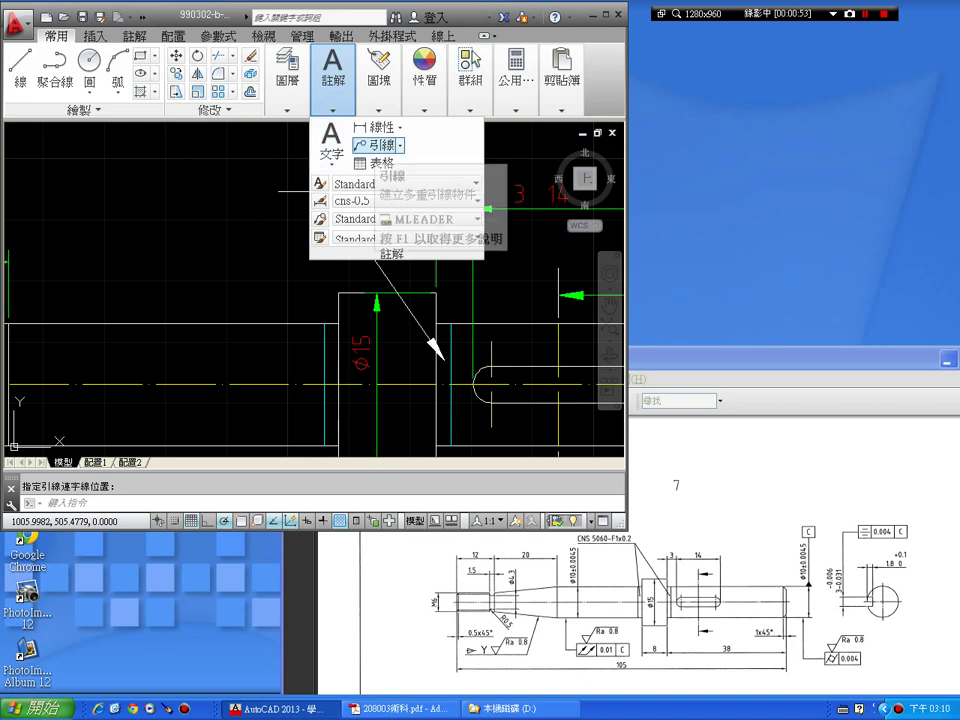
Step: Use 加入引線 to add a second arrow to the multileader on the collar's left edge
left_click(400, 145)
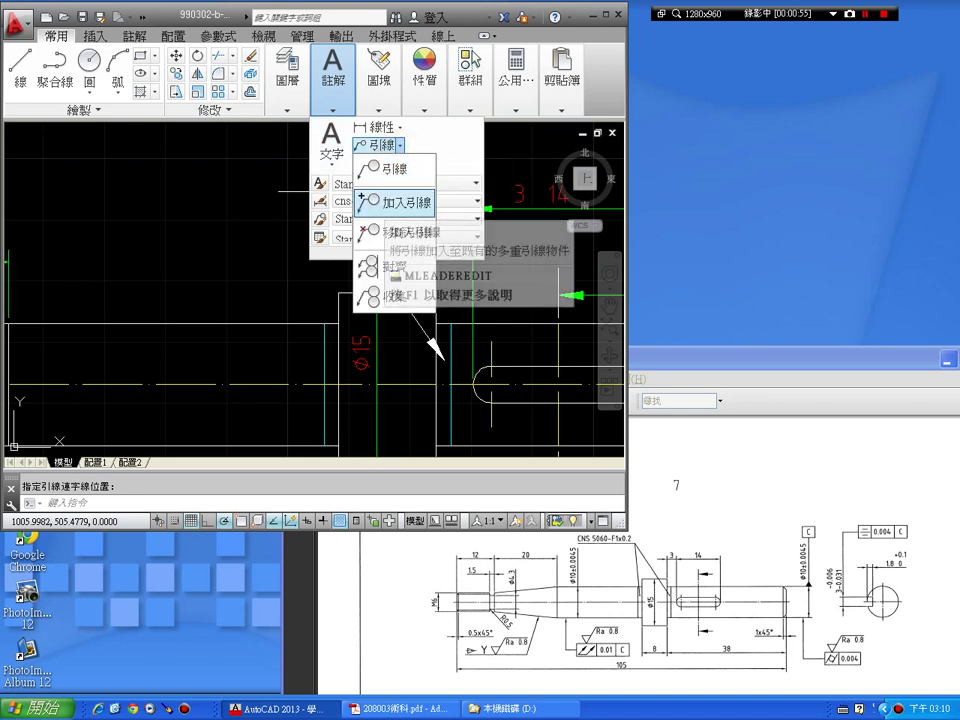
left_click(395, 202)
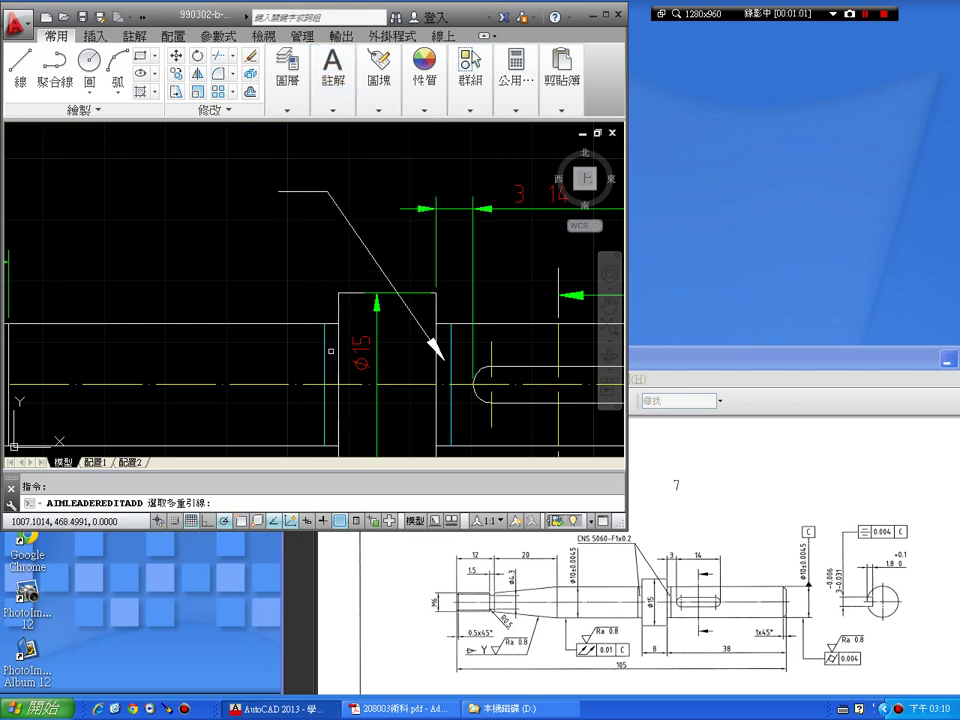
left_click(288, 190)
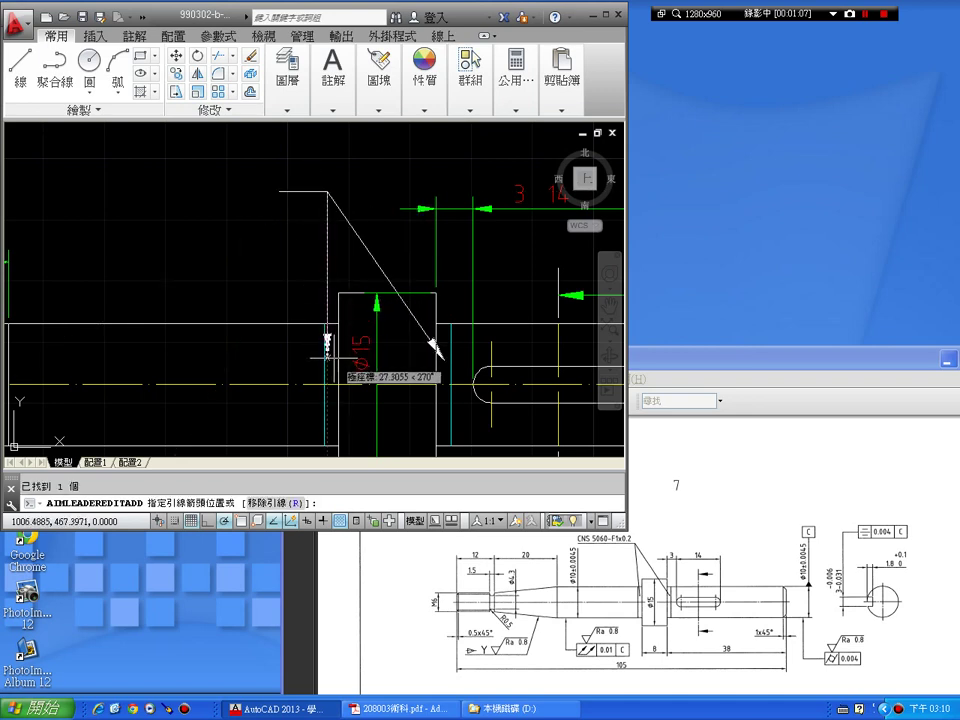
scroll(327, 352, "up", 3)
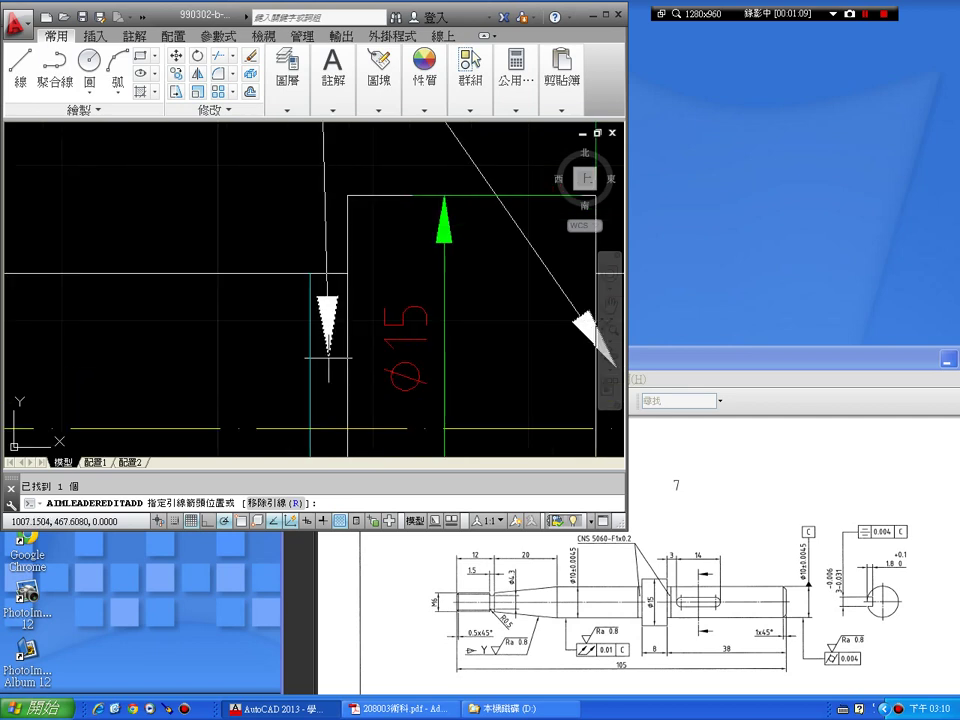
left_click(328, 352)
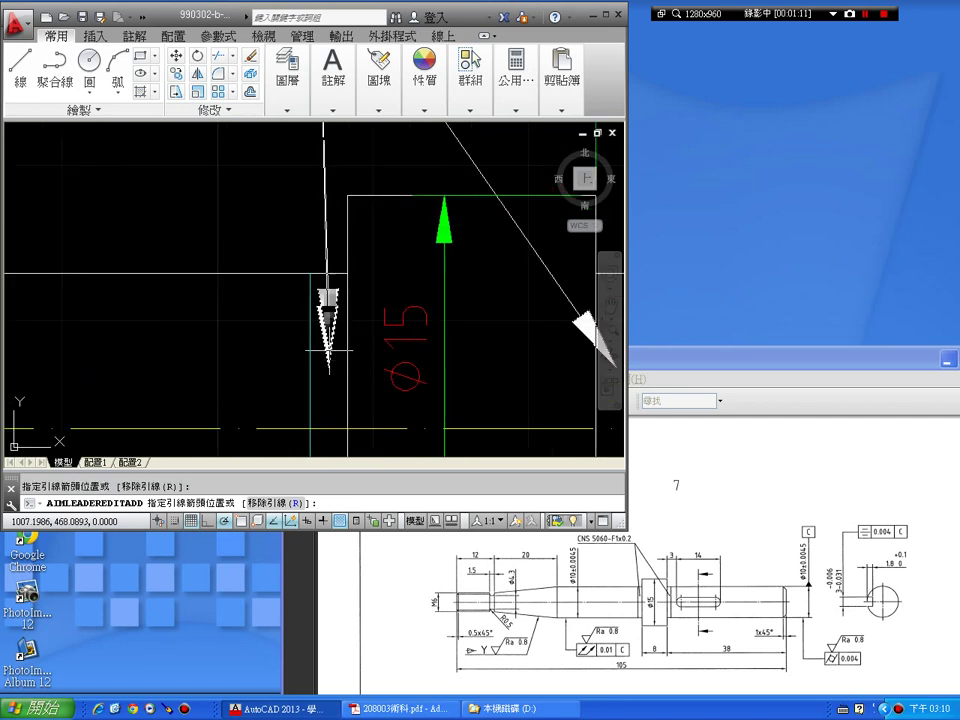
key("Return")
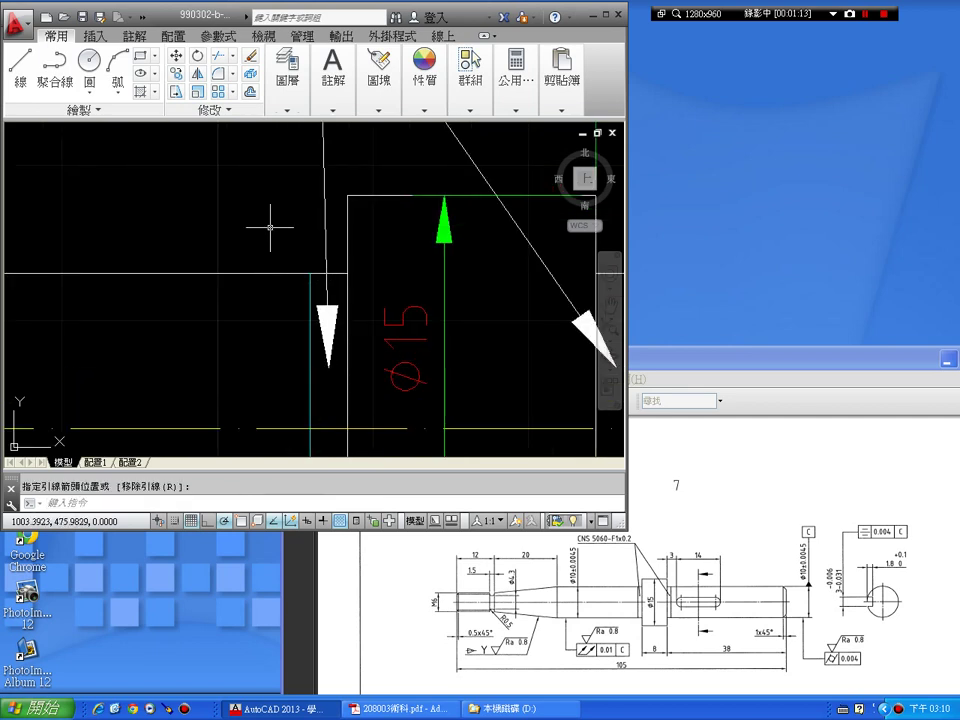
scroll(276, 215, "down", 2)
scroll(276, 215, "down", 2)
middle_click_drag(295, 185, 271, 226)
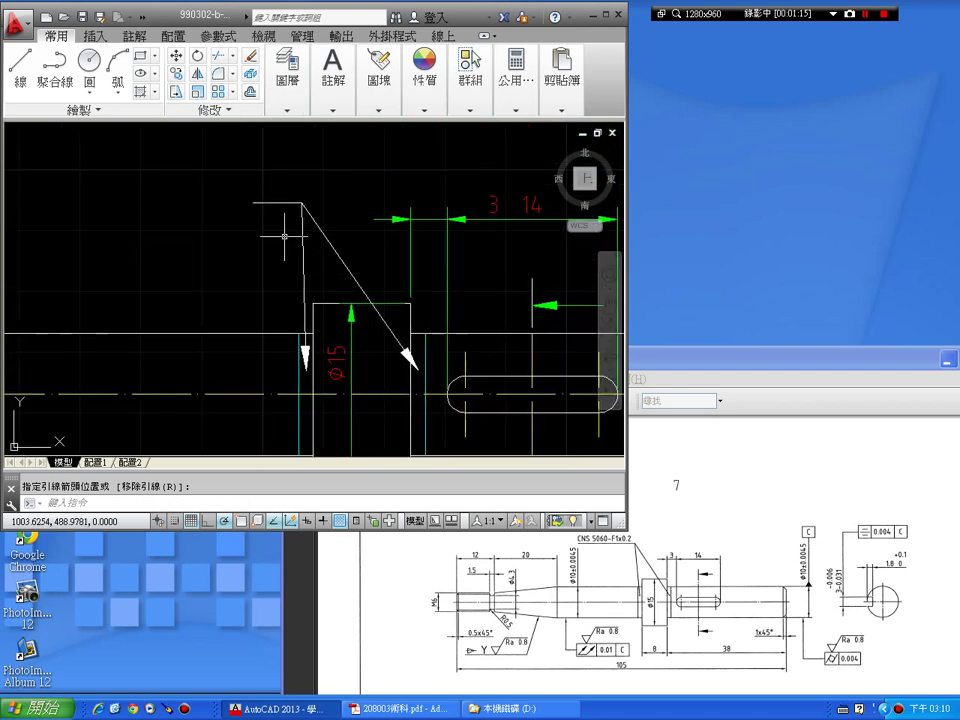
left_click(352, 274)
mouse_move(302, 202)
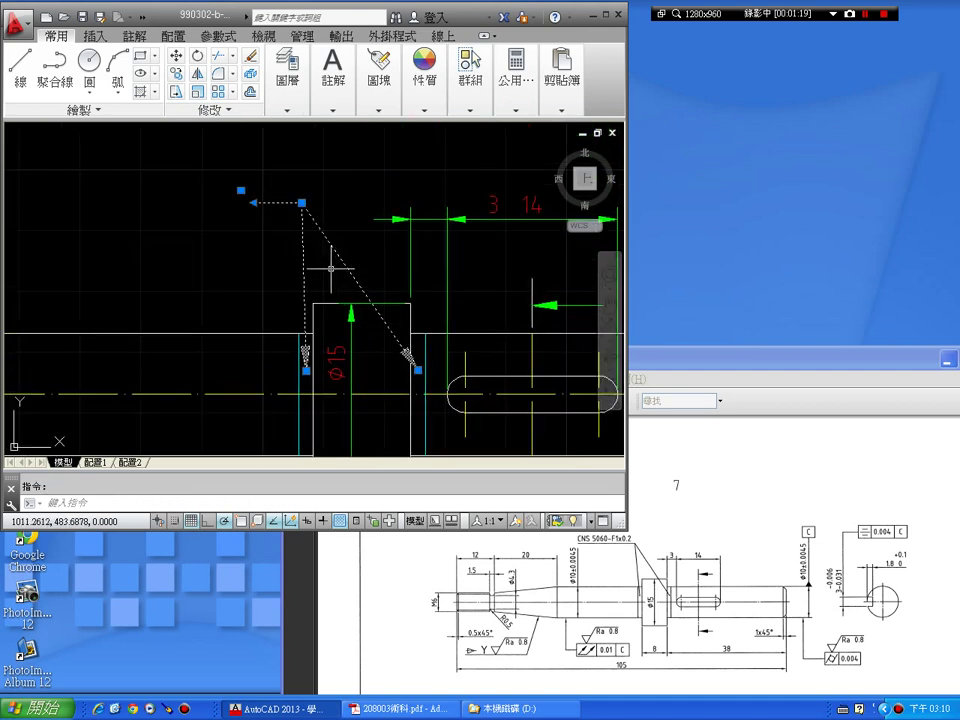
Step: Set the collar multileader's arrowhead to 小圓點 (Dot small) in the Properties palette
right_click(302, 203)
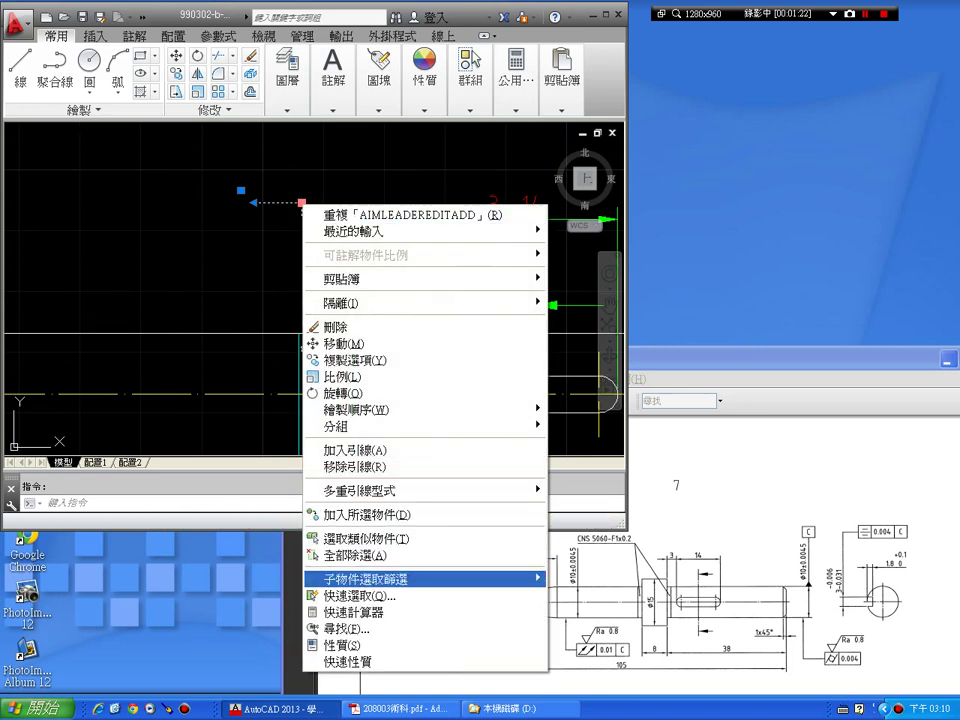
left_click(375, 644)
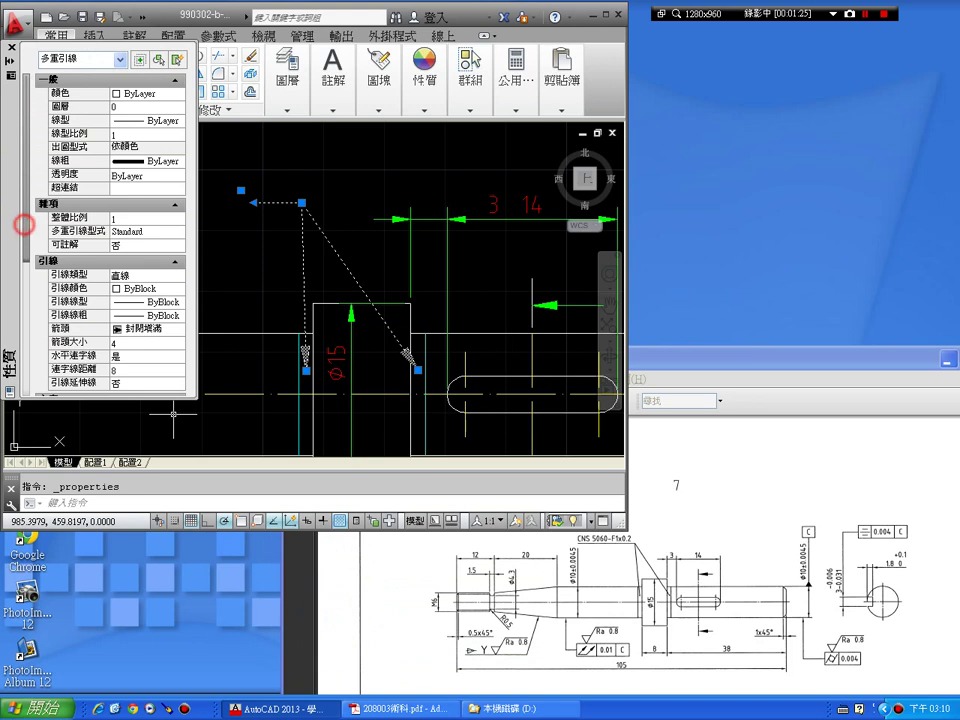
left_click_drag(26, 214, 26, 270)
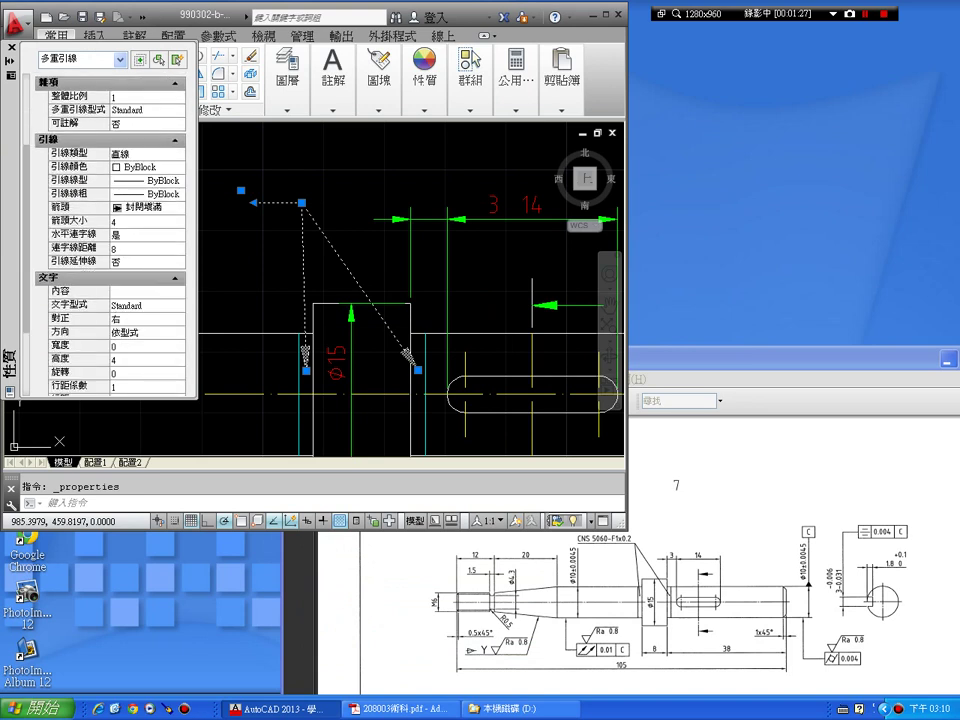
left_click(150, 206)
left_click(178, 206)
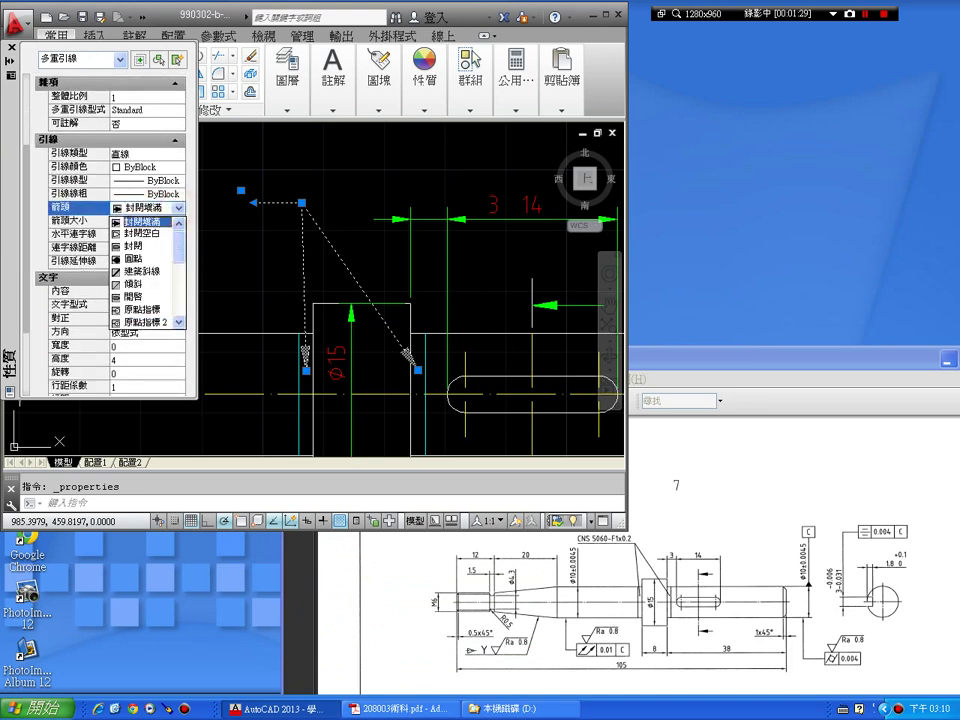
left_click(177, 253)
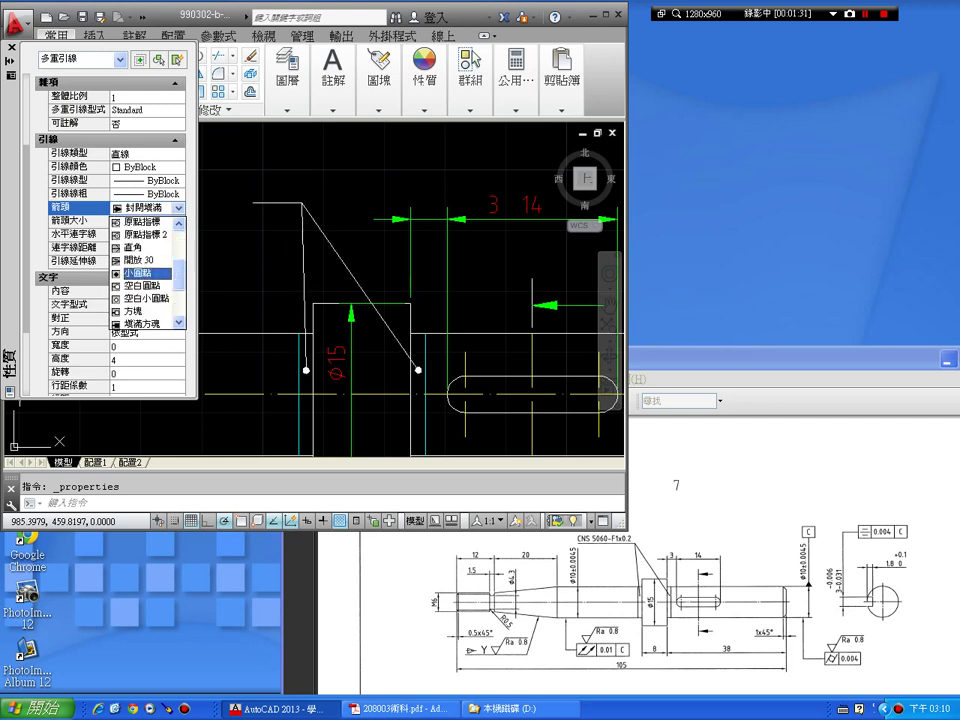
left_click(140, 272)
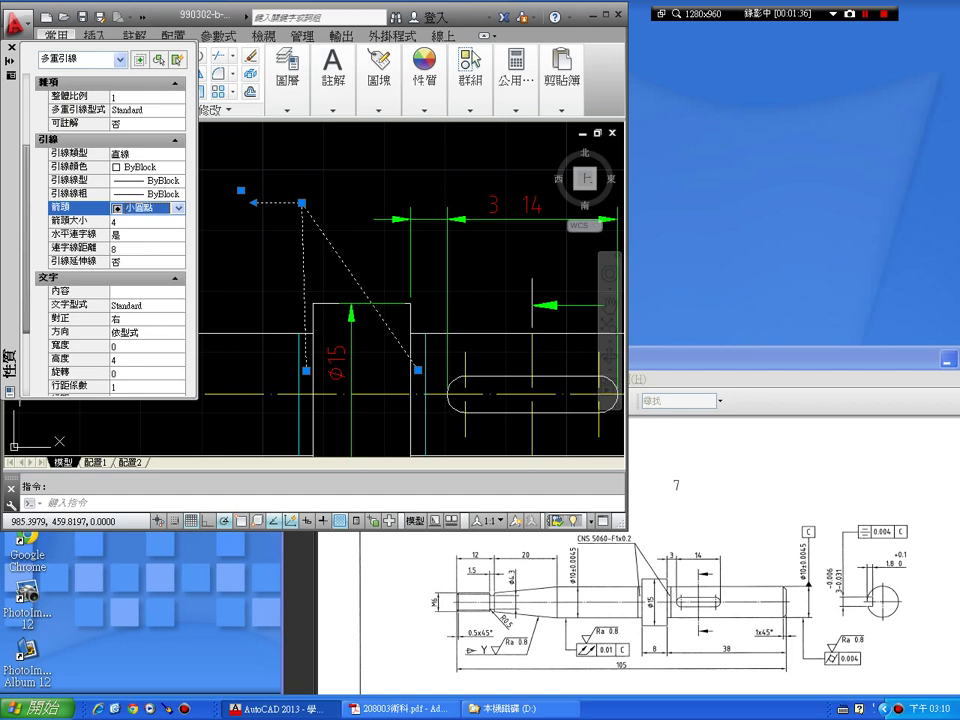
scroll(110, 250, "down", 3)
scroll(110, 250, "down", 2)
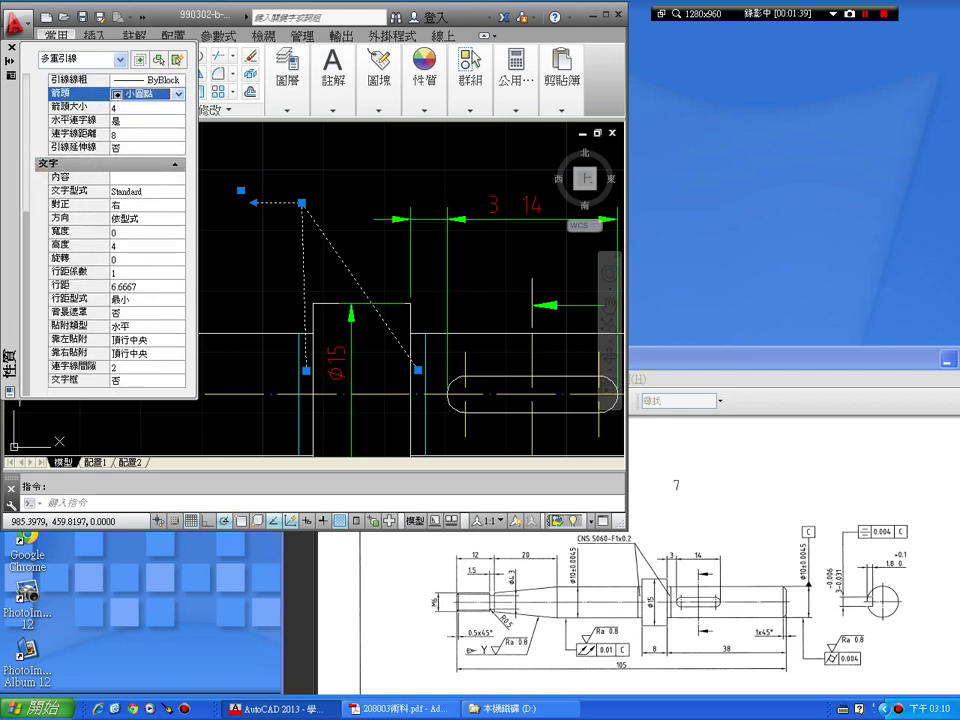
Step: Set both 靠左貼附 and 靠右貼附 to 底行文字加底線 (underline bottom line)
left_click(155, 340)
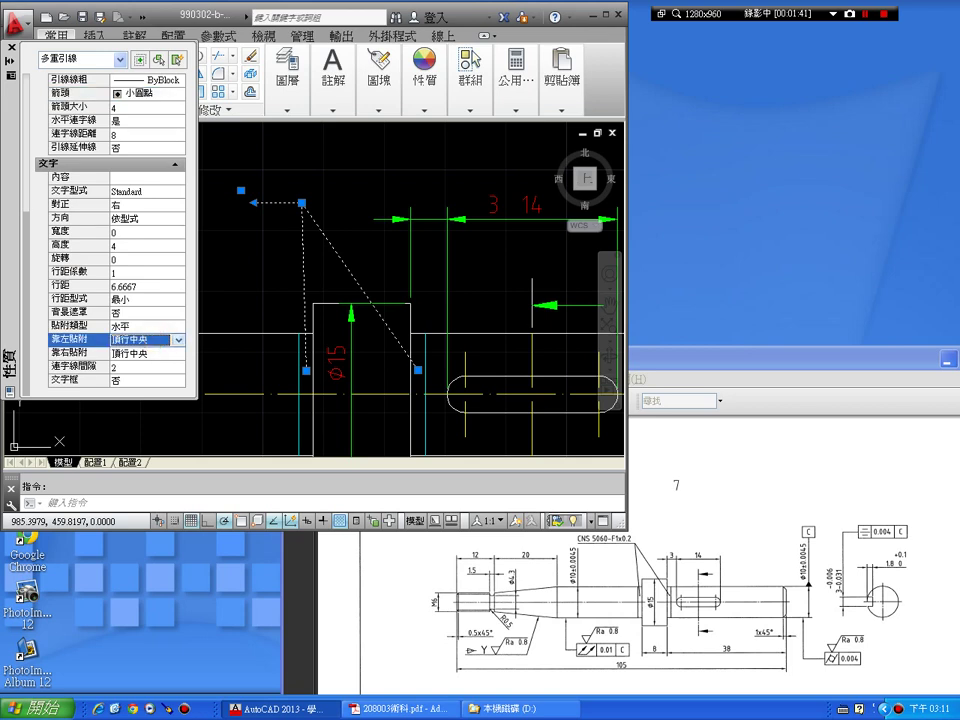
left_click(178, 340)
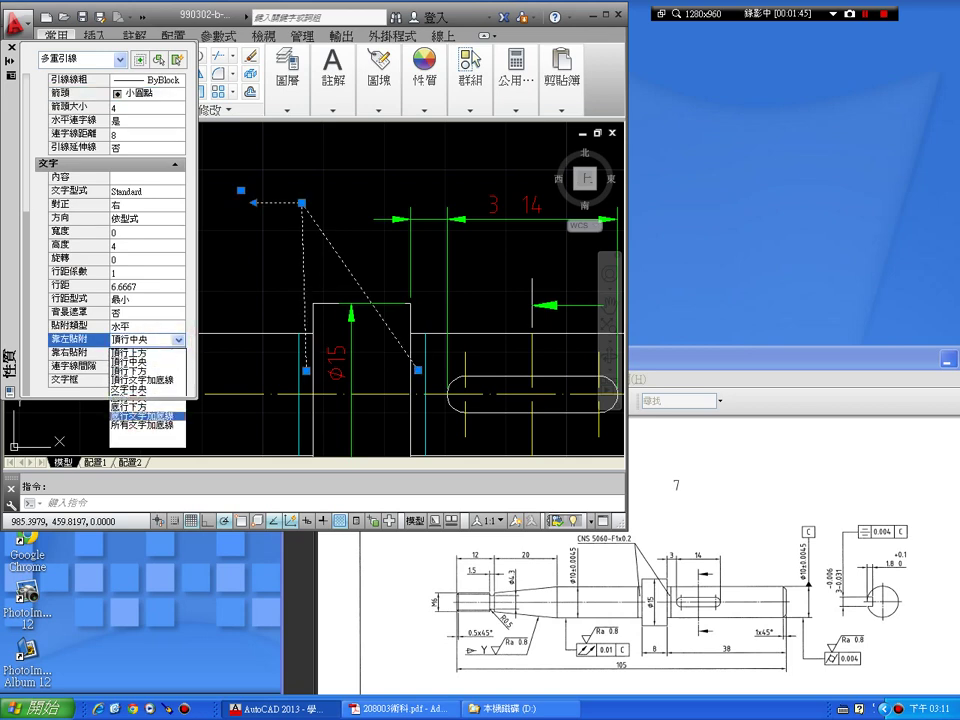
left_click(140, 416)
left_click(138, 356)
left_click(178, 353)
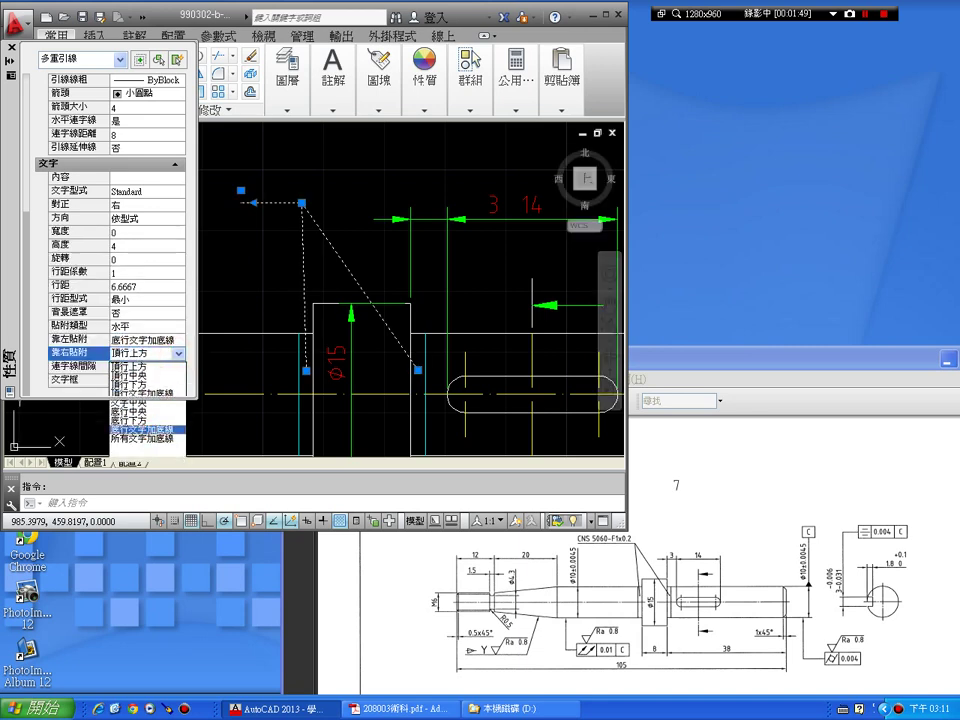
left_click(150, 429)
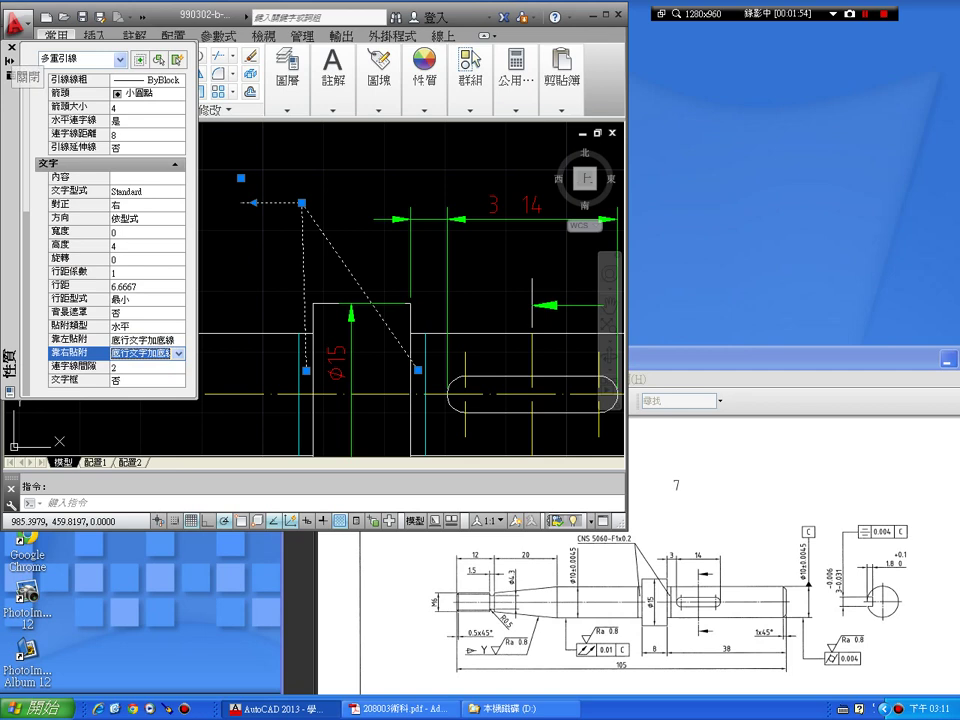
left_click(124, 177)
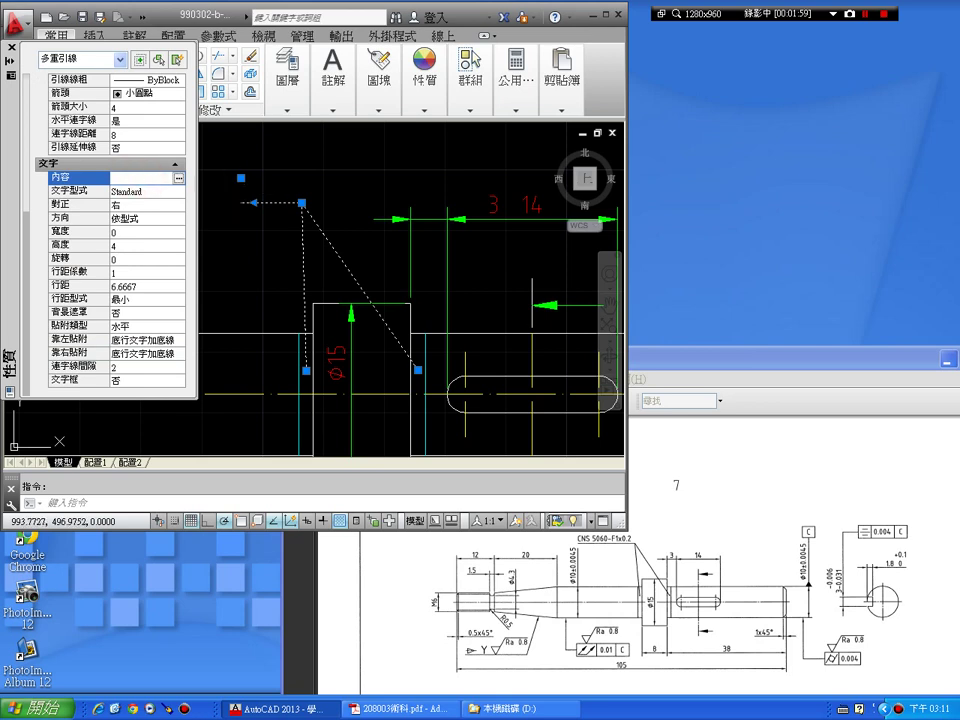
Step: Enter the leader text 'CNS 5060-F1x0.2' from the 內容 row's editor
left_click(179, 177)
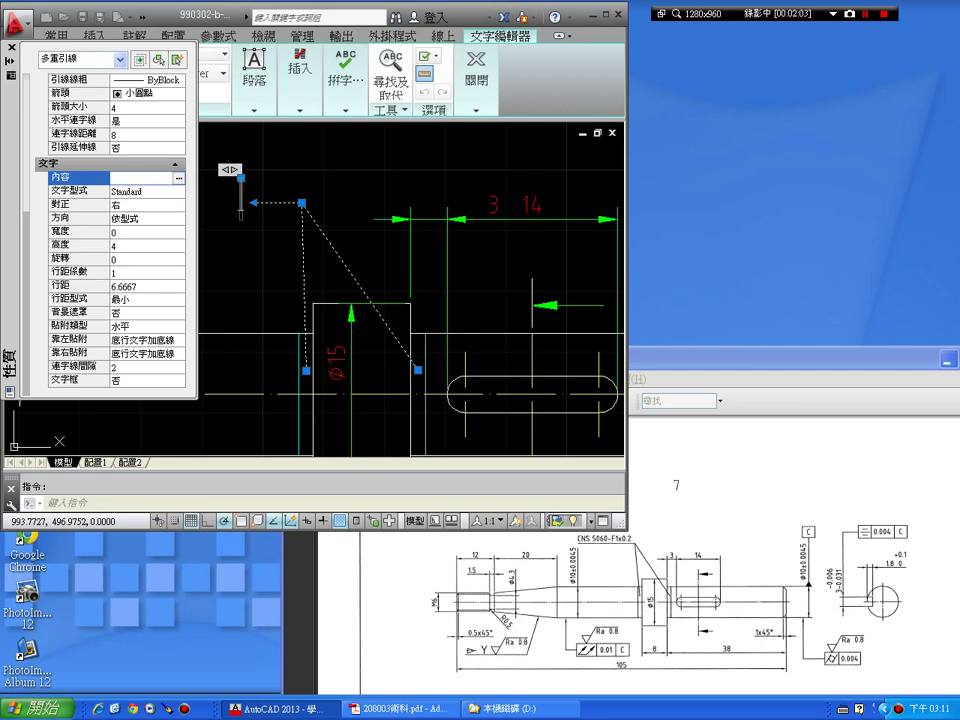
type("CNS 5060-F1x0.2")
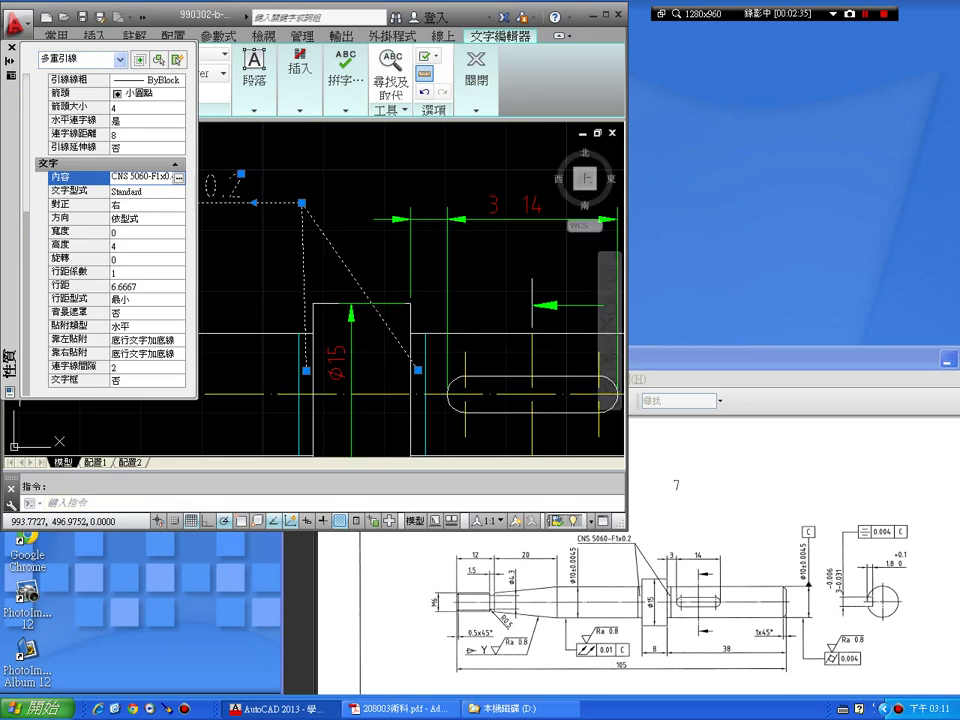
key("ctrl+Return")
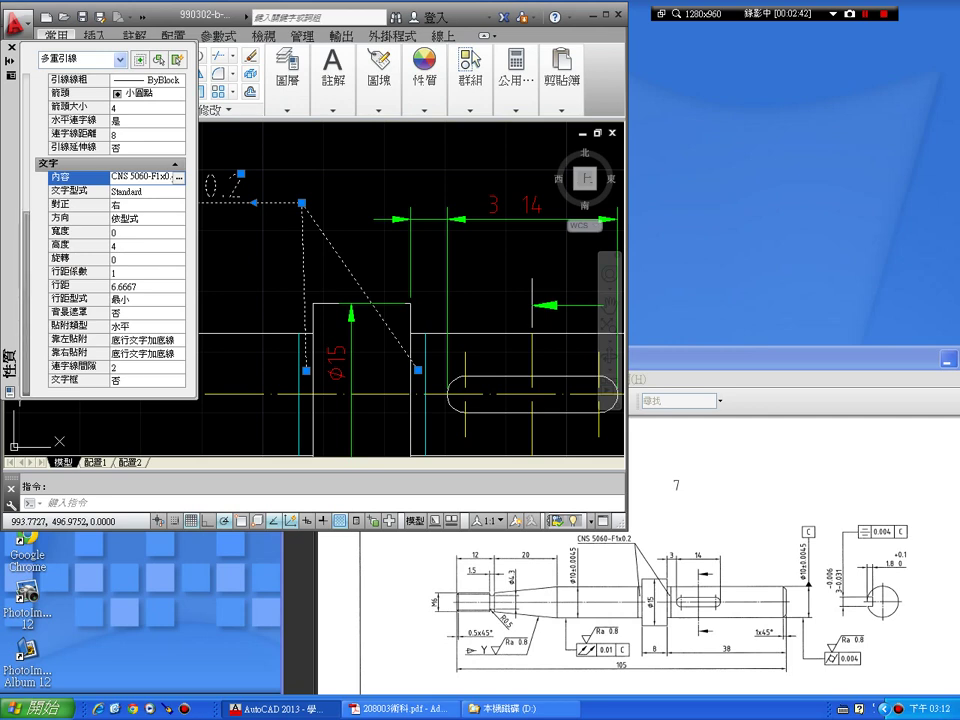
scroll(110, 250, "up", 3)
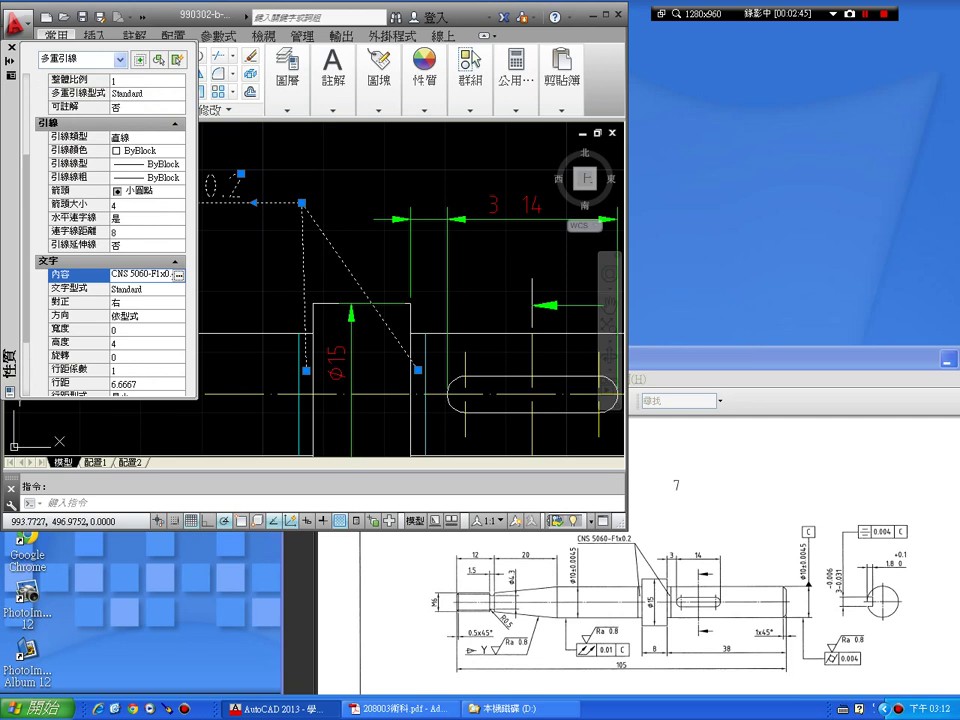
scroll(21, 197, "up", 1)
scroll(21, 197, "up", 1)
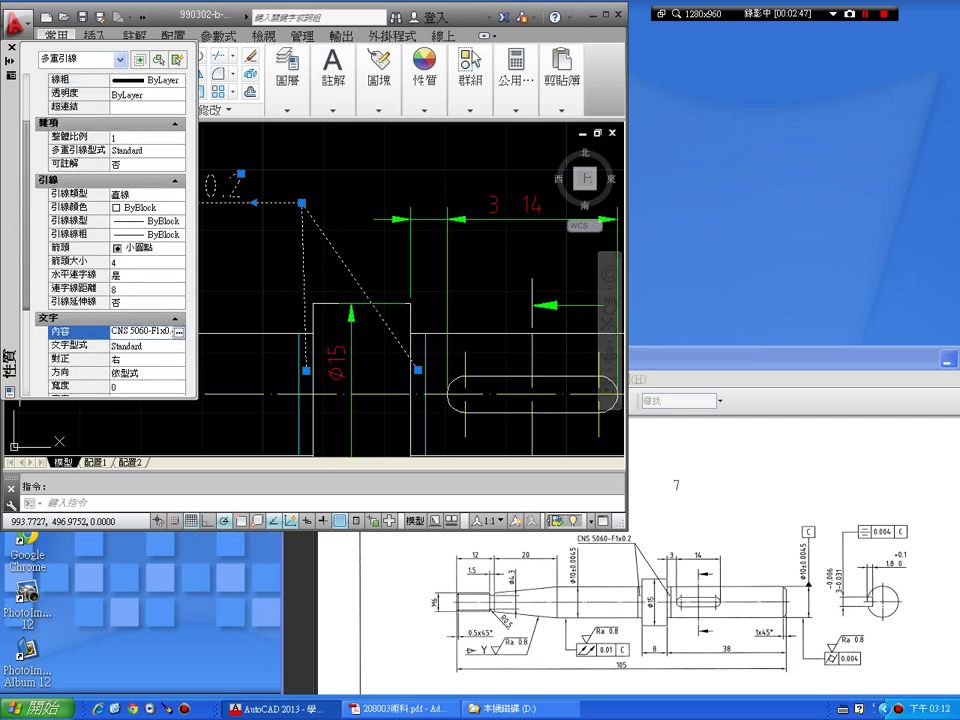
scroll(21, 197, "up", 2)
scroll(100, 230, "up", 1)
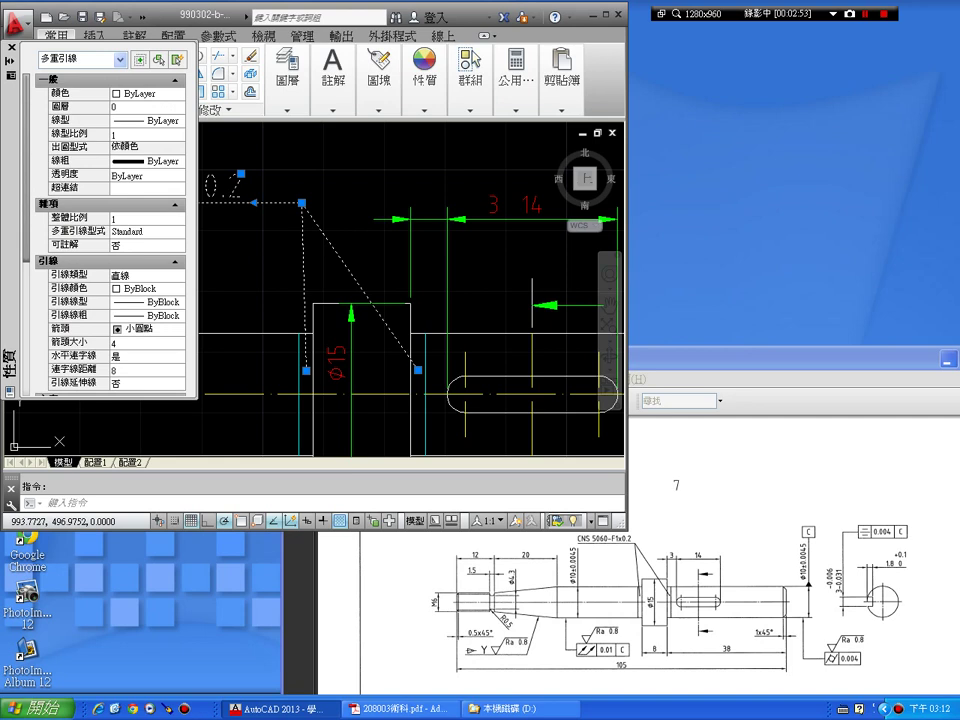
scroll(100, 230, "down", 3)
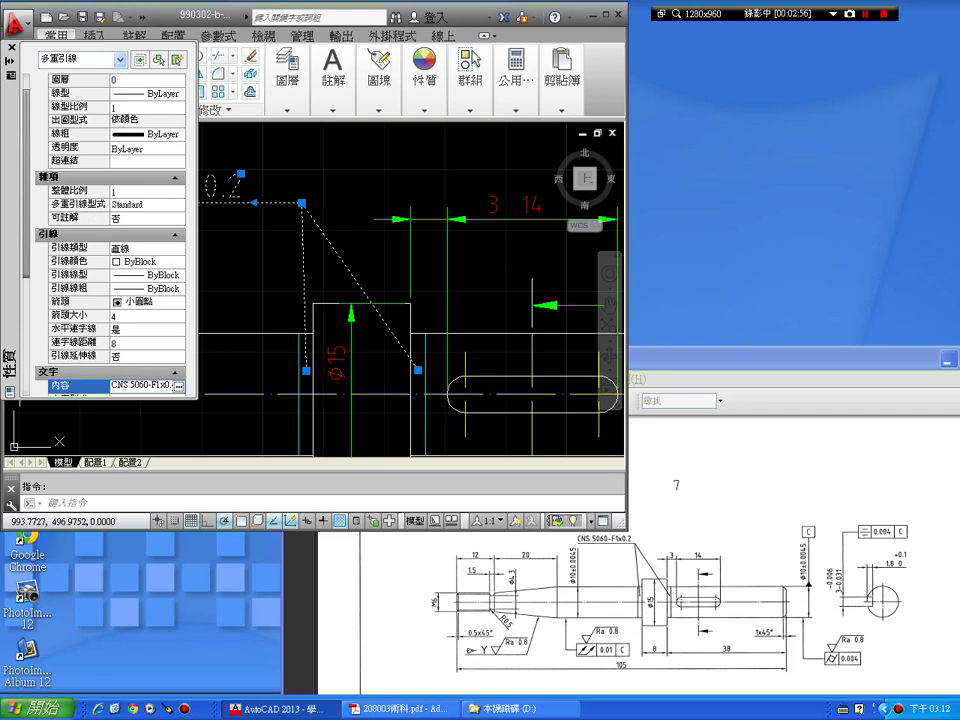
scroll(100, 230, "down", 1)
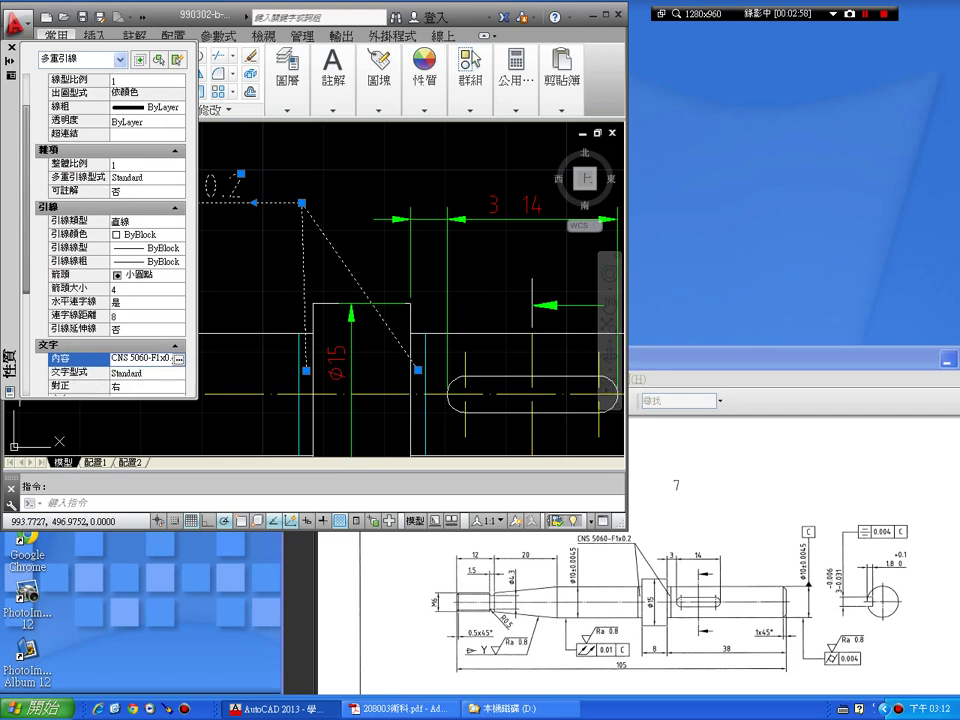
scroll(100, 230, "down", 1)
scroll(100, 230, "down", 3)
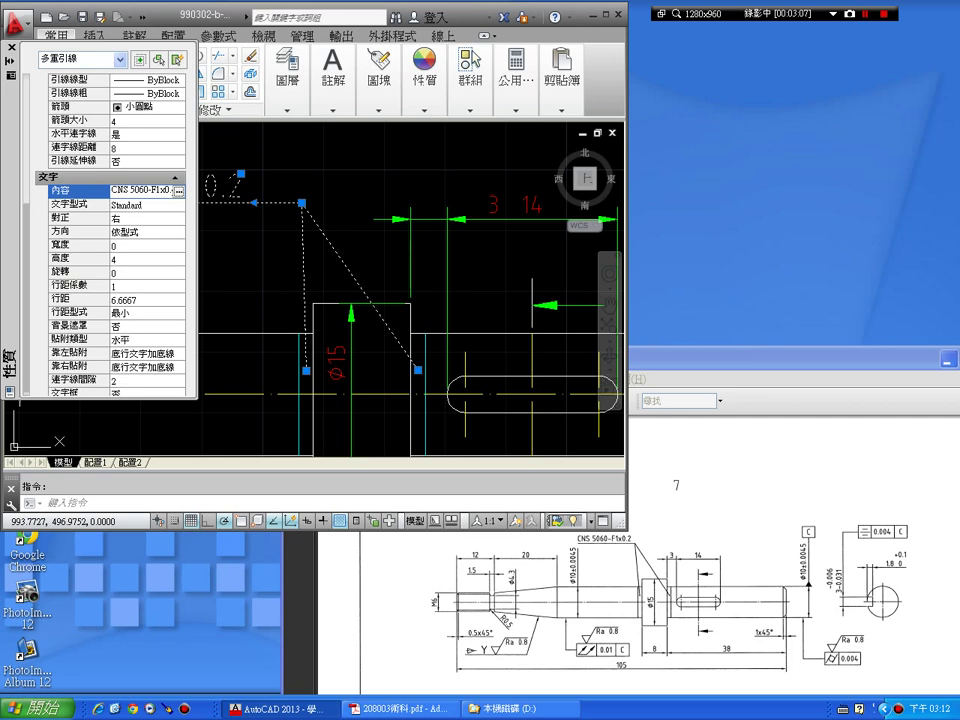
left_click(10, 33)
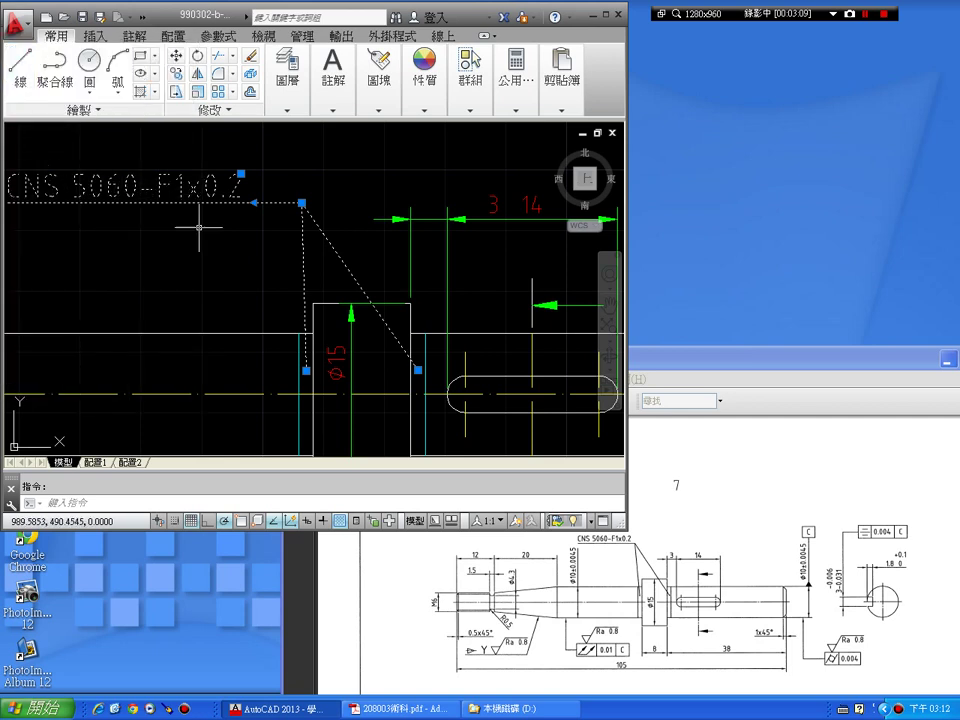
Step: Move the CNS 5060-F1x0.2 multileader onto layer 圖層3-標註 from the Layers dropdown
left_click(197, 244)
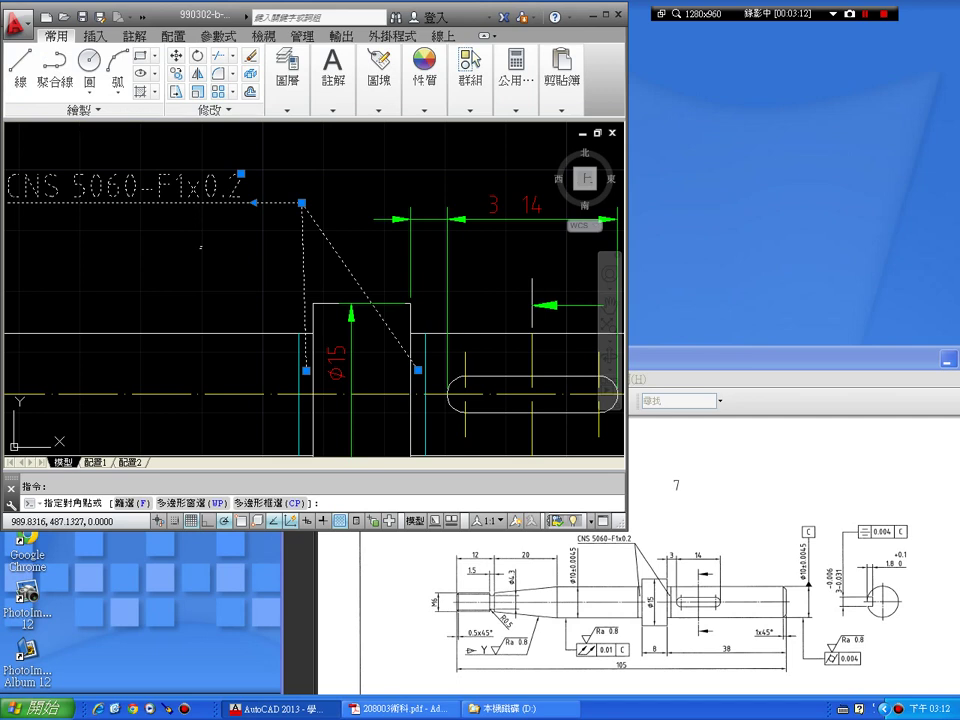
key("Escape")
key("Escape")
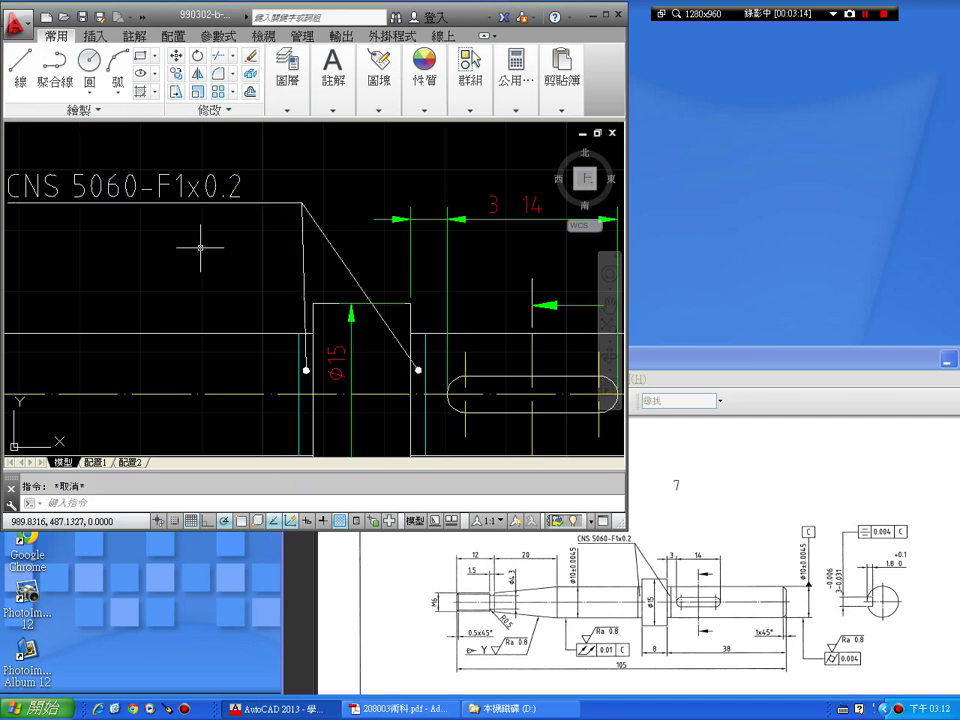
scroll(240, 274, "down", 2)
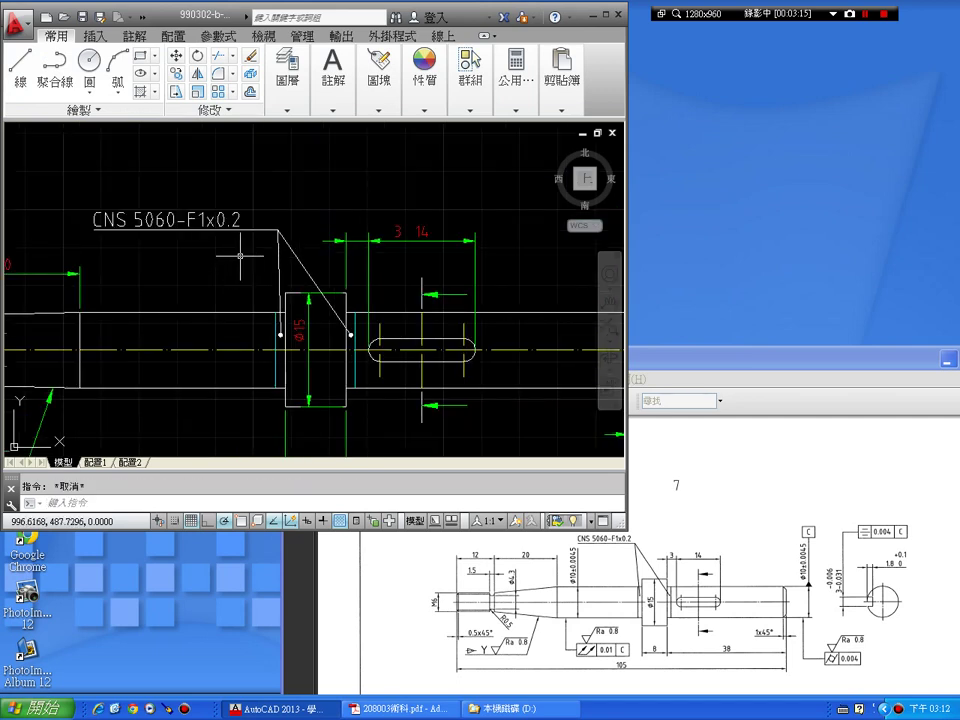
left_click(278, 228)
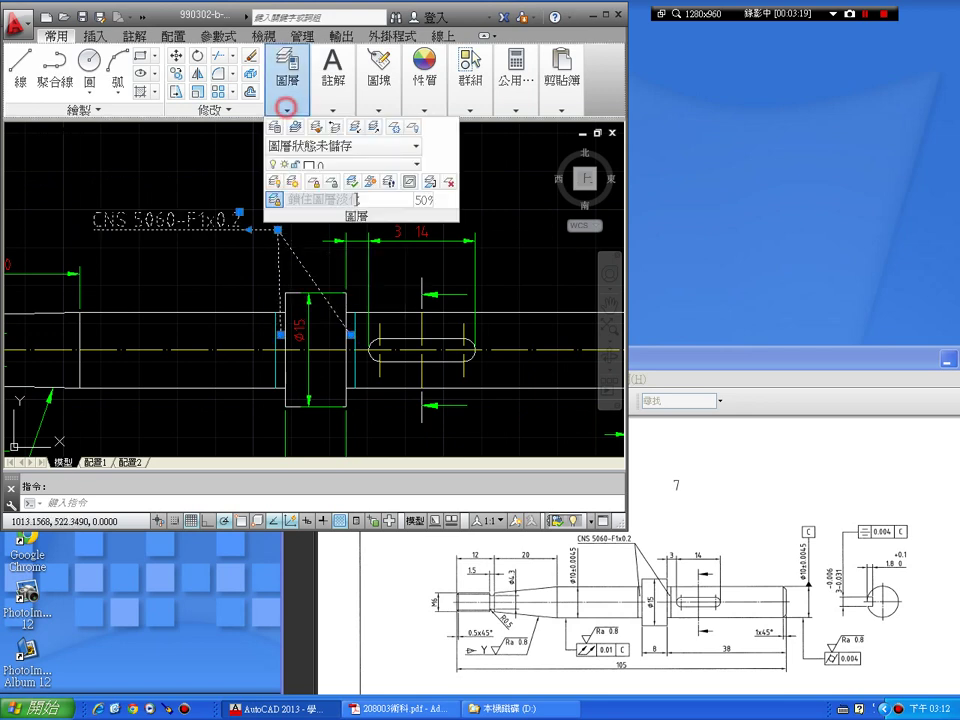
left_click(340, 164)
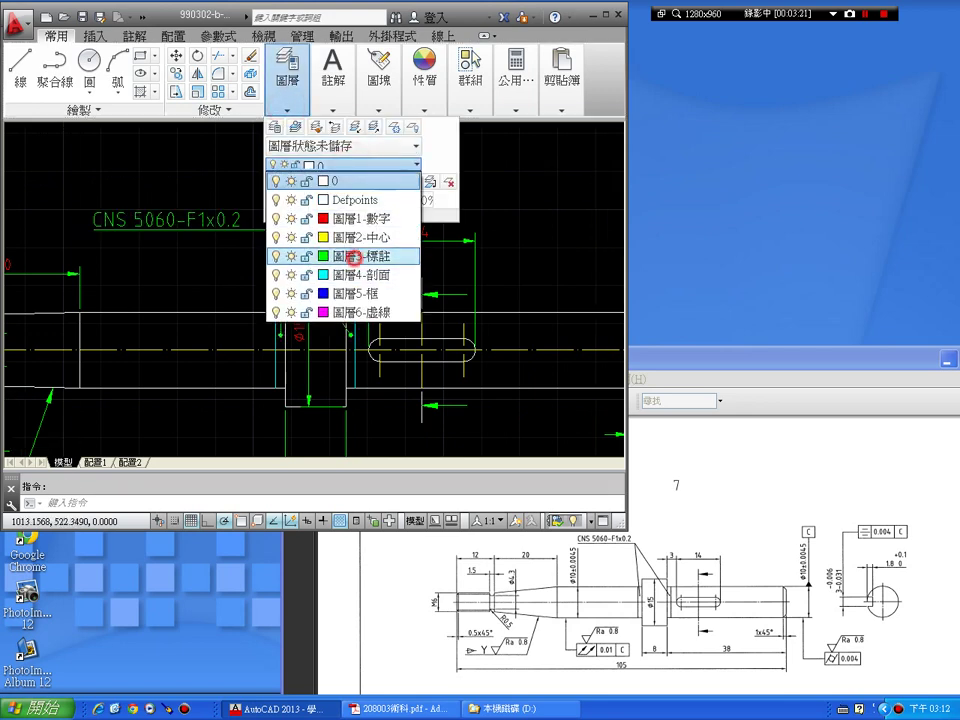
left_click(293, 255)
left_click(160, 226)
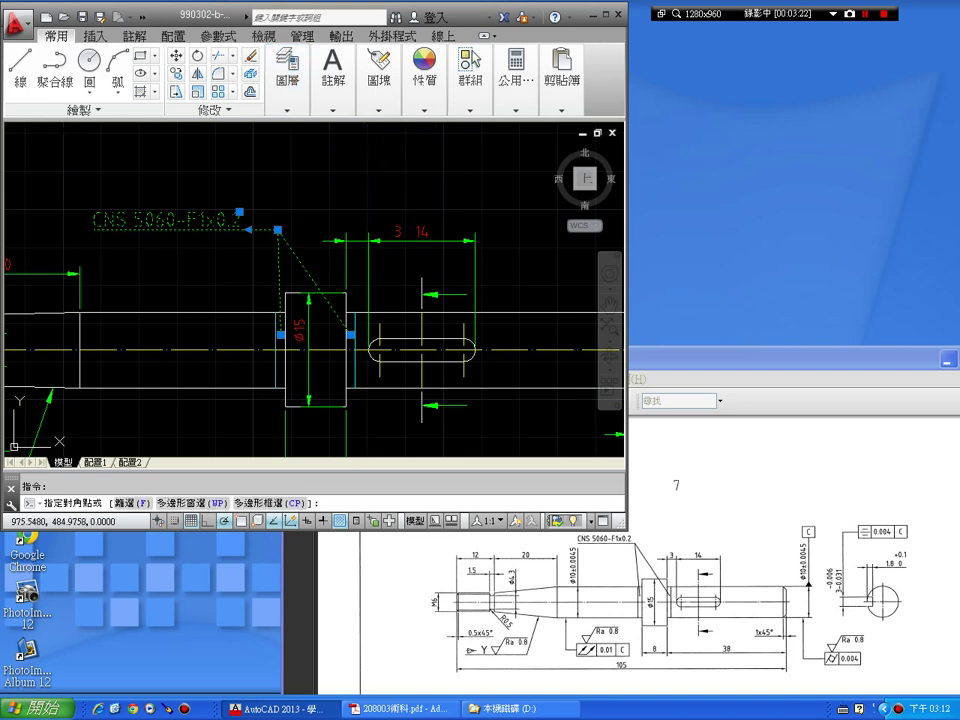
double_click(160, 220)
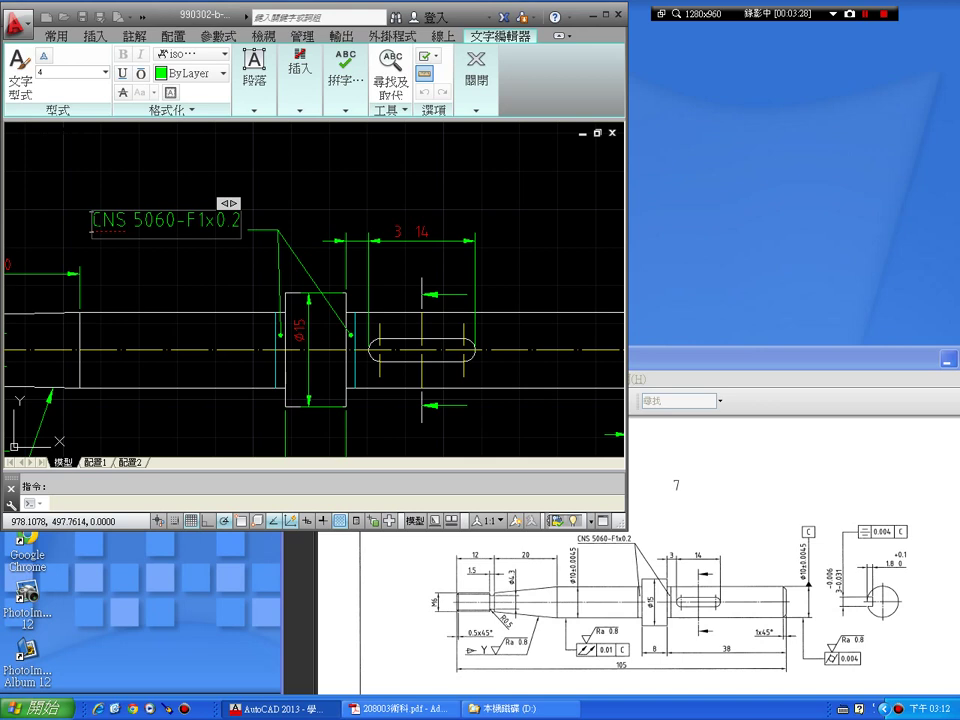
Step: Select the whole CNS 5060-F1x0.2 label and colour it 紅 (red)
left_click_drag(91, 220, 229, 221)
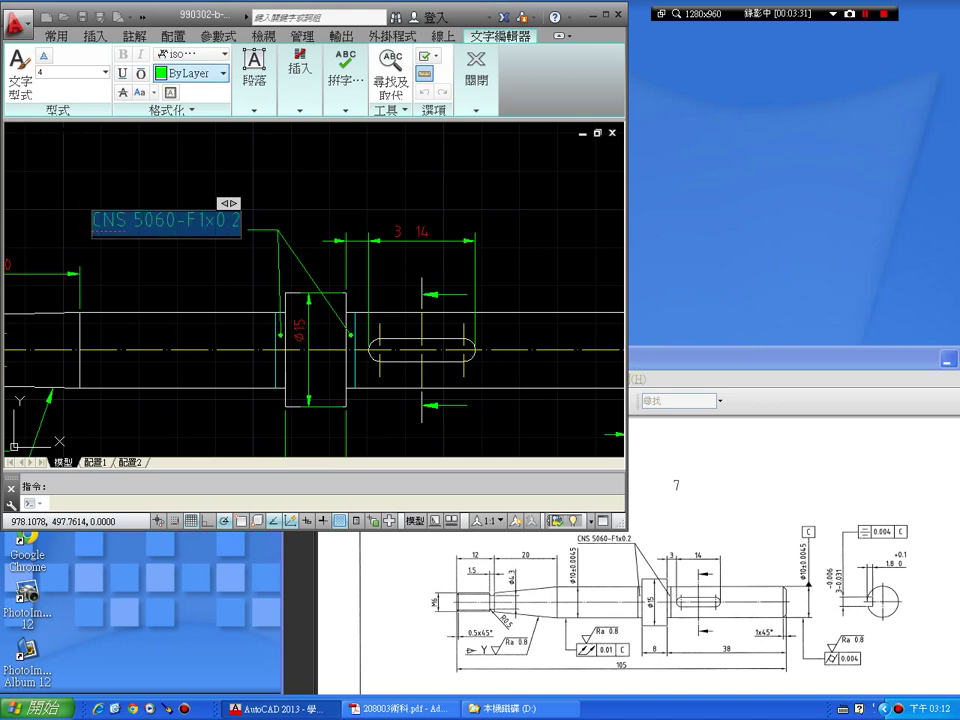
left_click(226, 73)
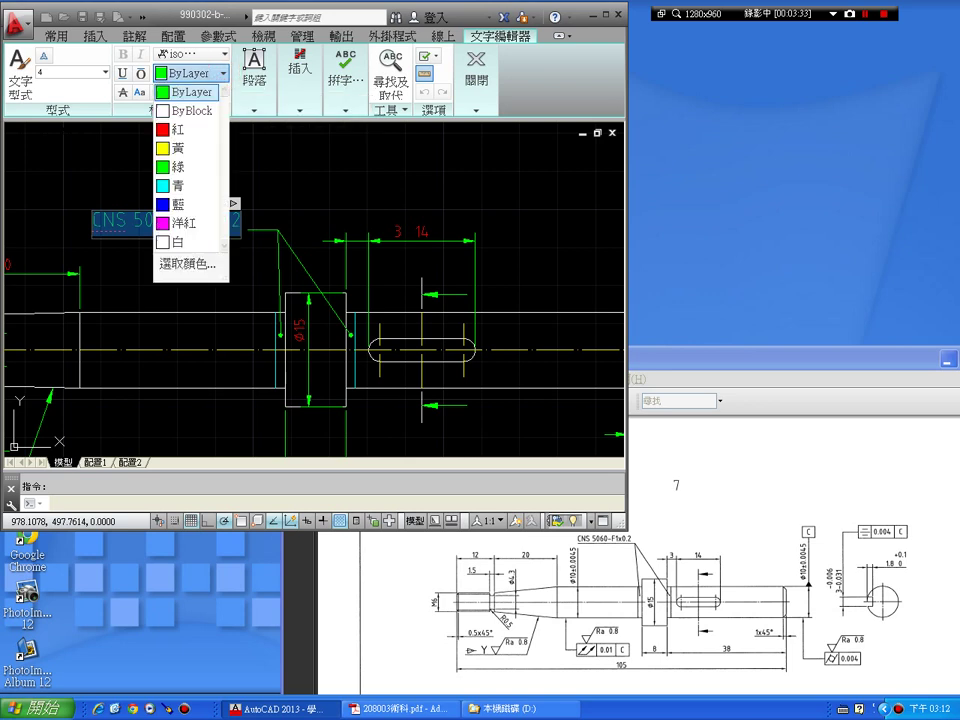
left_click(181, 127)
left_click(78, 163)
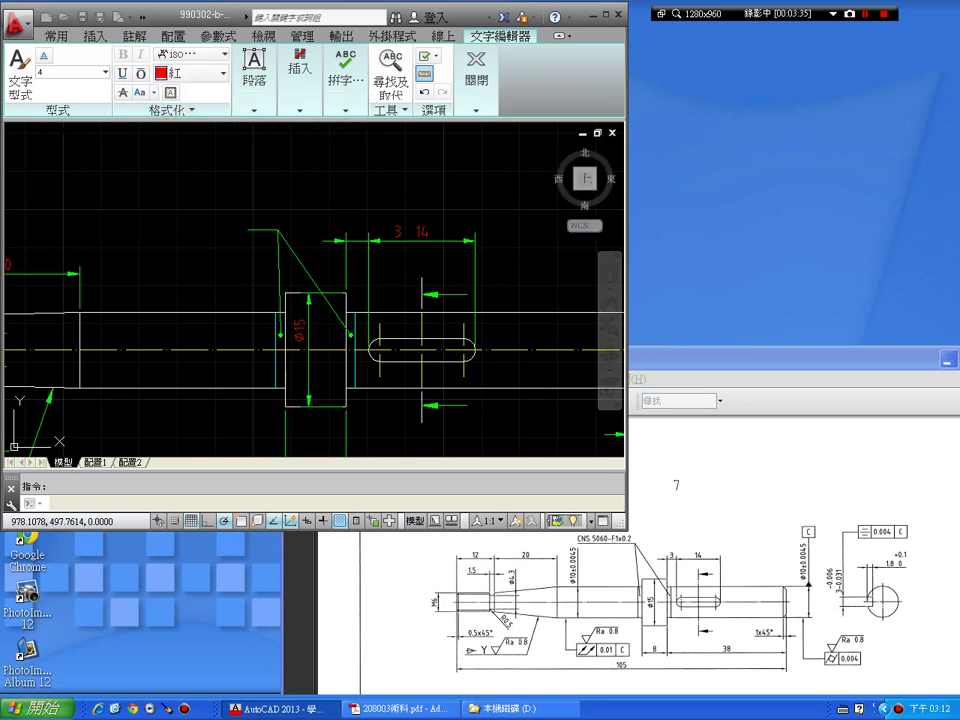